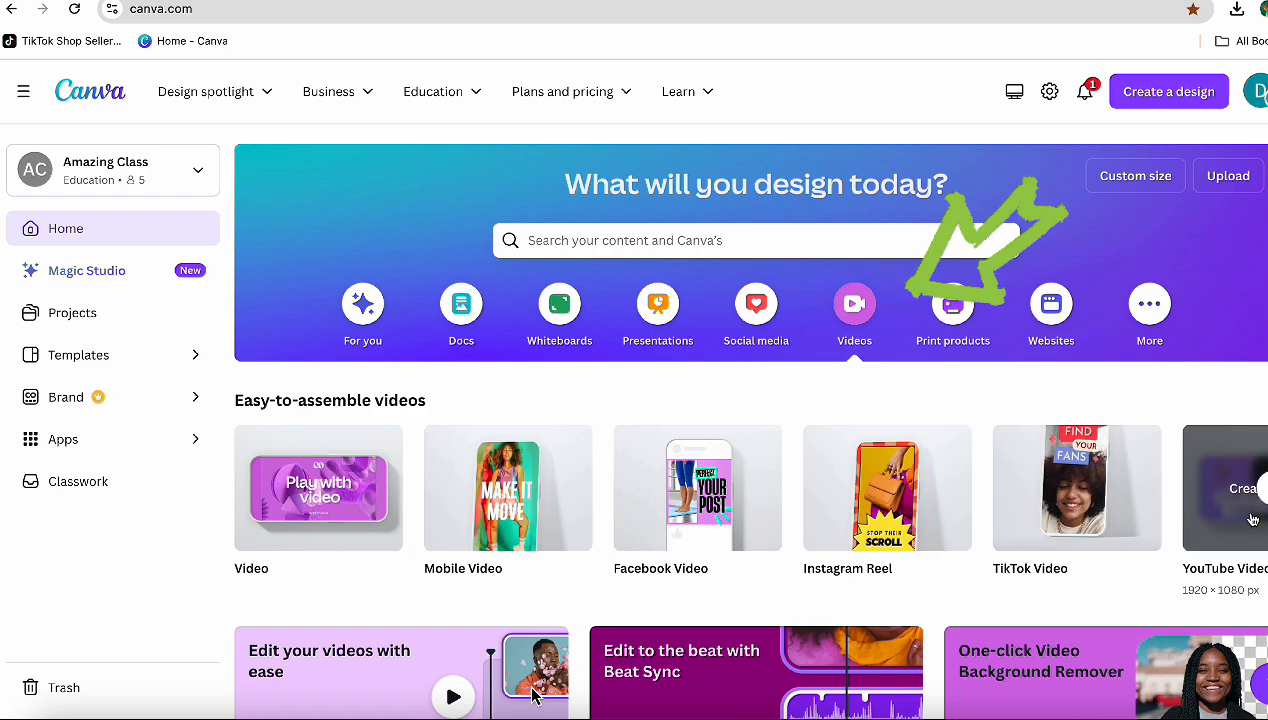
Step: Create a blank YouTube Video design (1920 × 1080 px) and clear its template search
{"action": "scroll", "coordinate": [1097, 524], "scroll_direction": "right", "scroll_amount": 5}
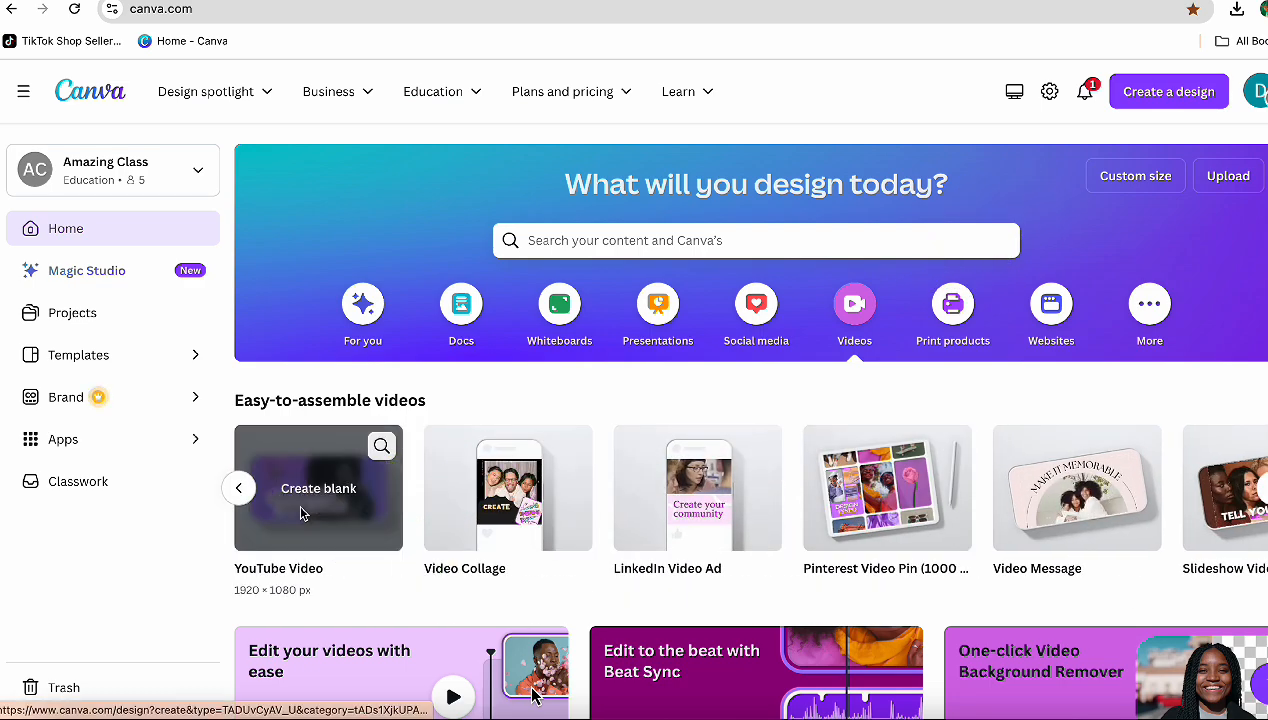
{"action": "left_click", "coordinate": [300, 508]}
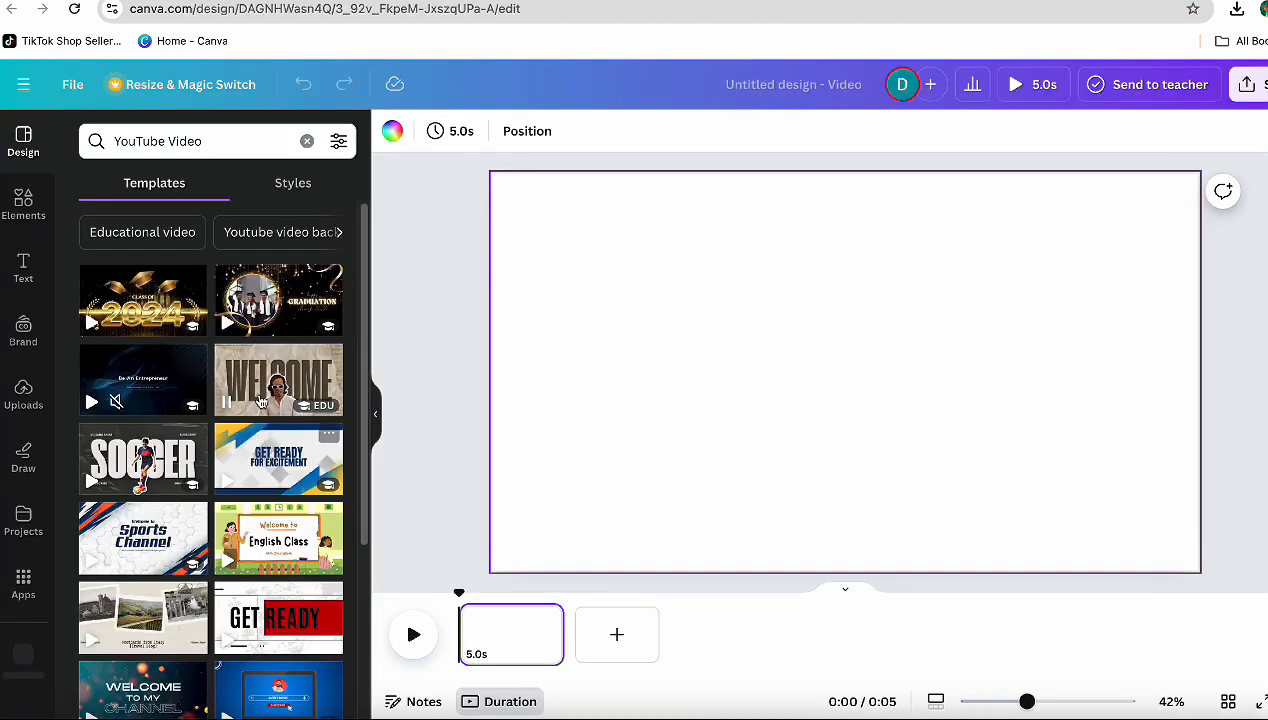
{"action": "left_click", "coordinate": [307, 143]}
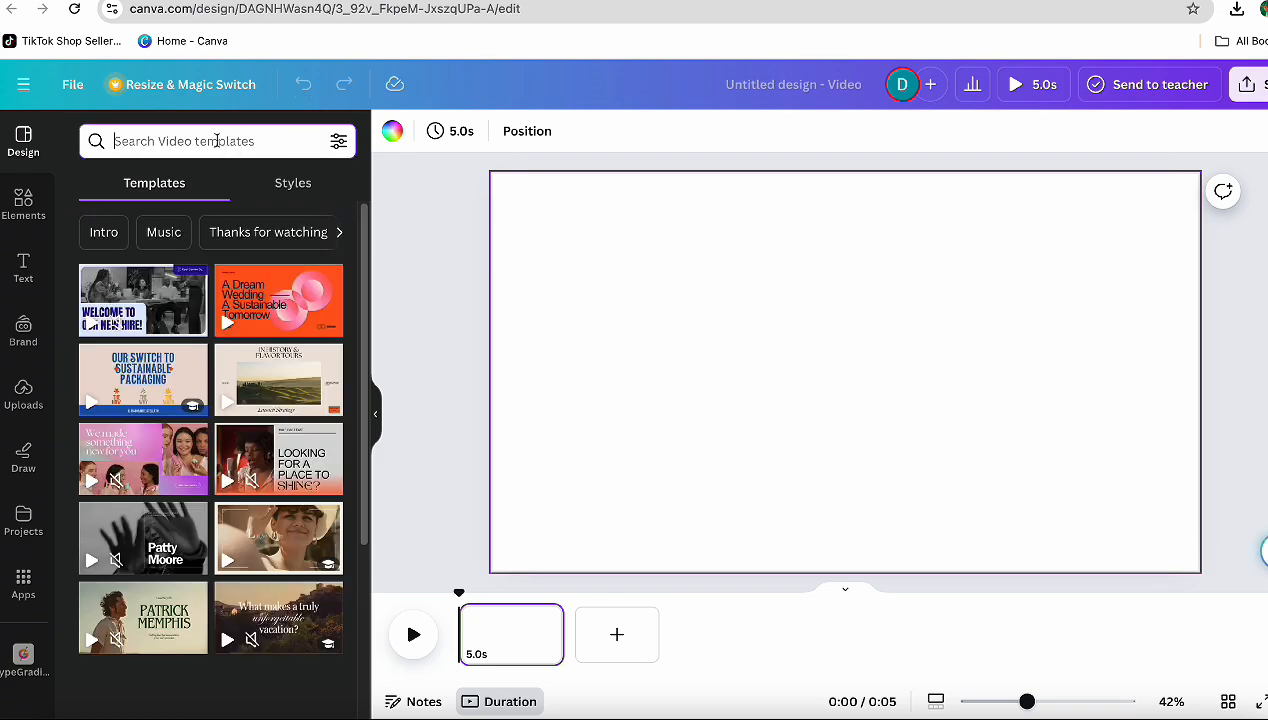
{"action": "left_click", "coordinate": [216, 141]}
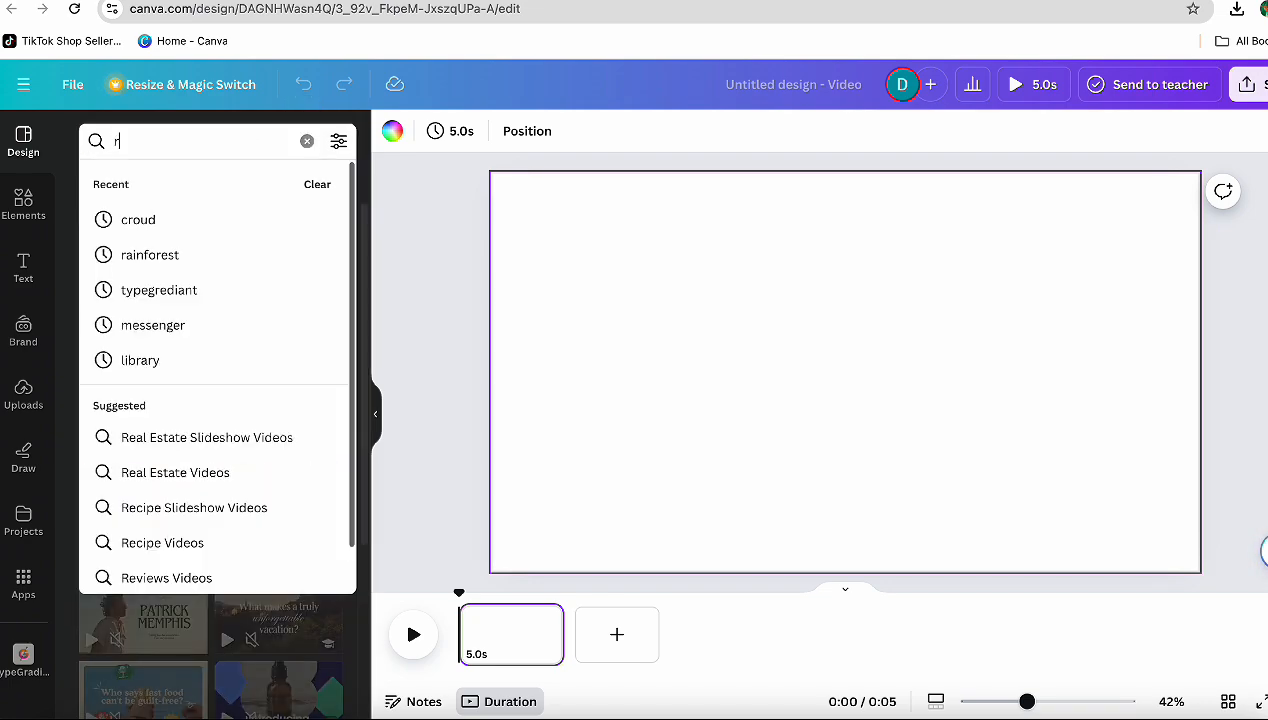
Step: Search the elements library for "rainforets"
{"action": "left_click", "coordinate": [20, 205]}
{"action": "left_click", "coordinate": [192, 134]}
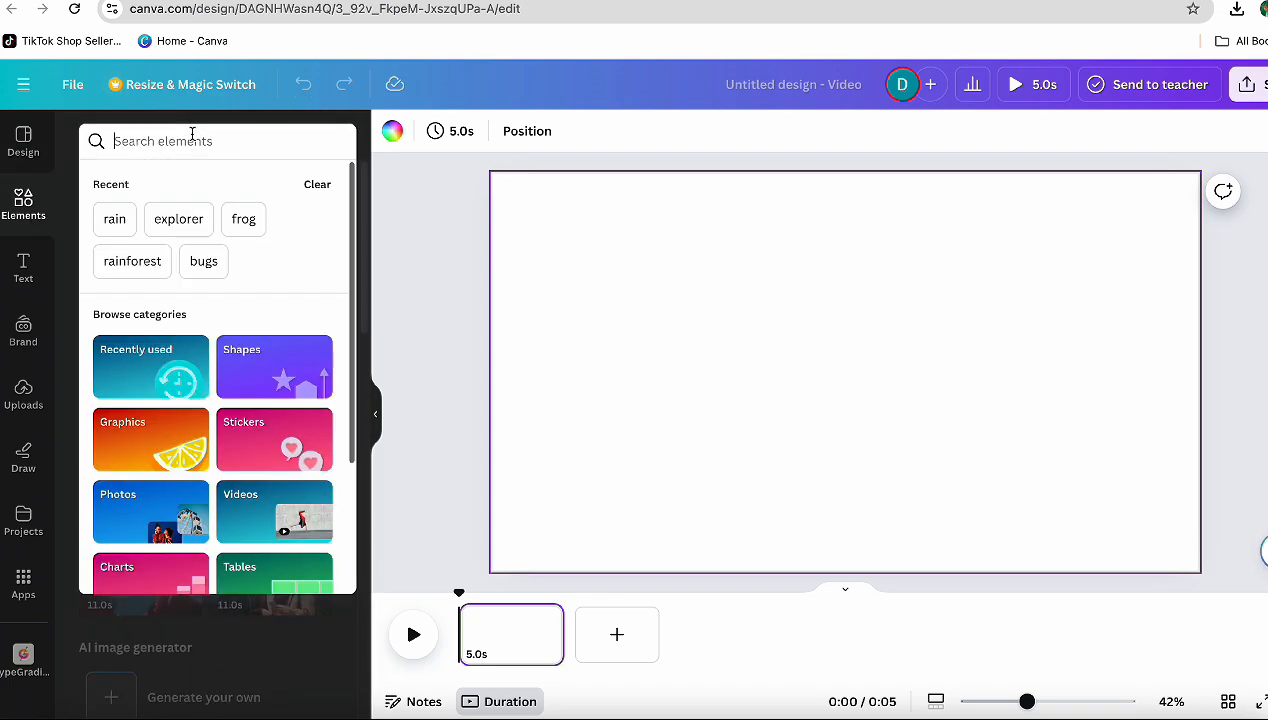
{"action": "type", "text": "rain"}
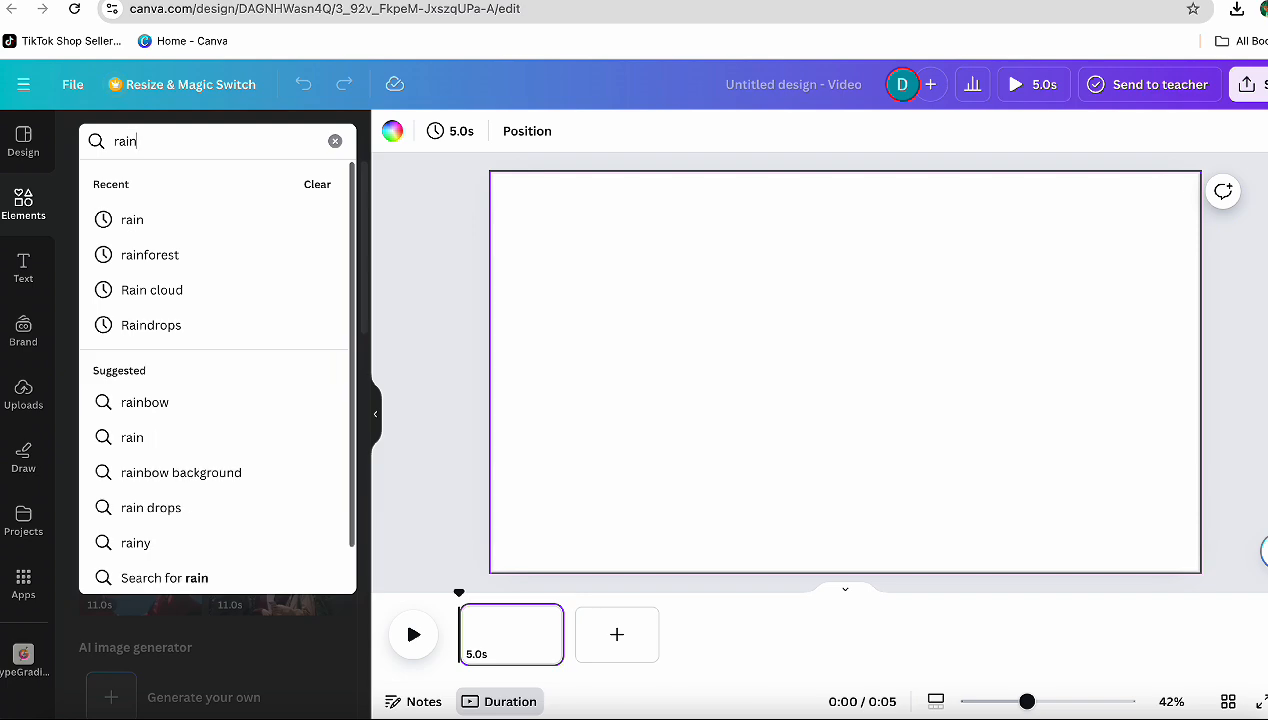
{"action": "type", "text": "foret"}
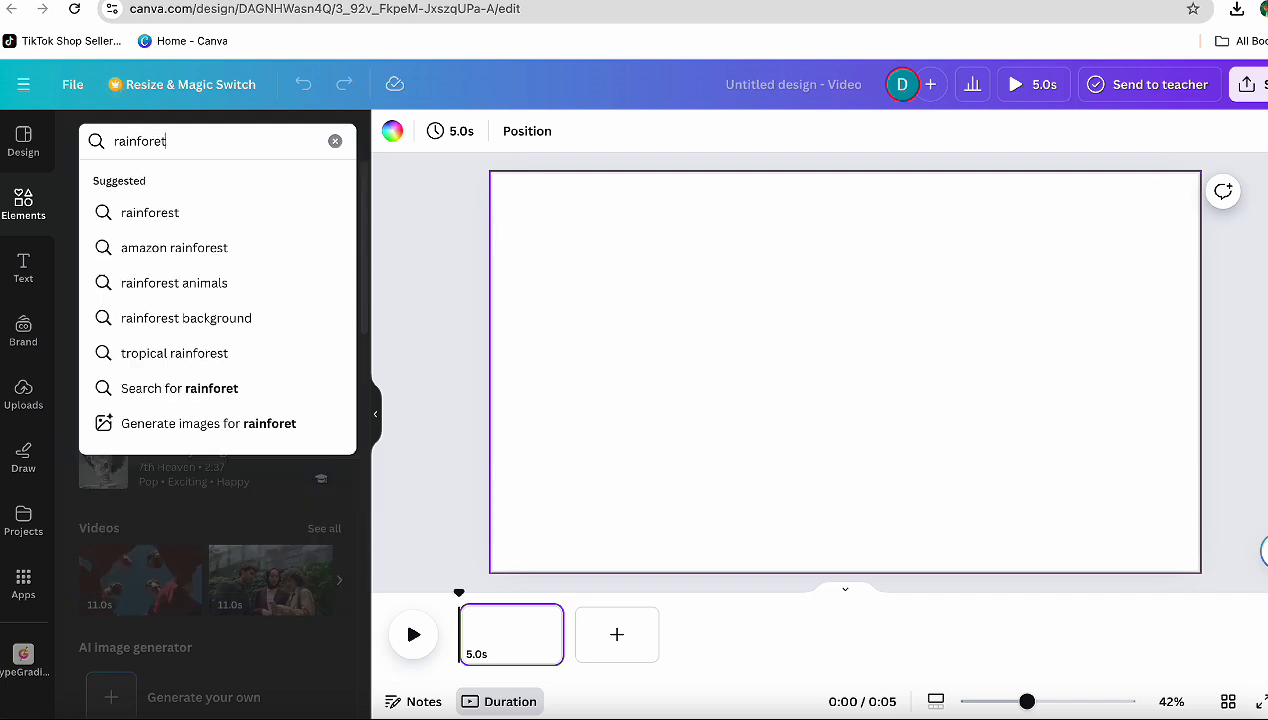
{"action": "type", "text": "s"}
{"action": "key", "text": "Return"}
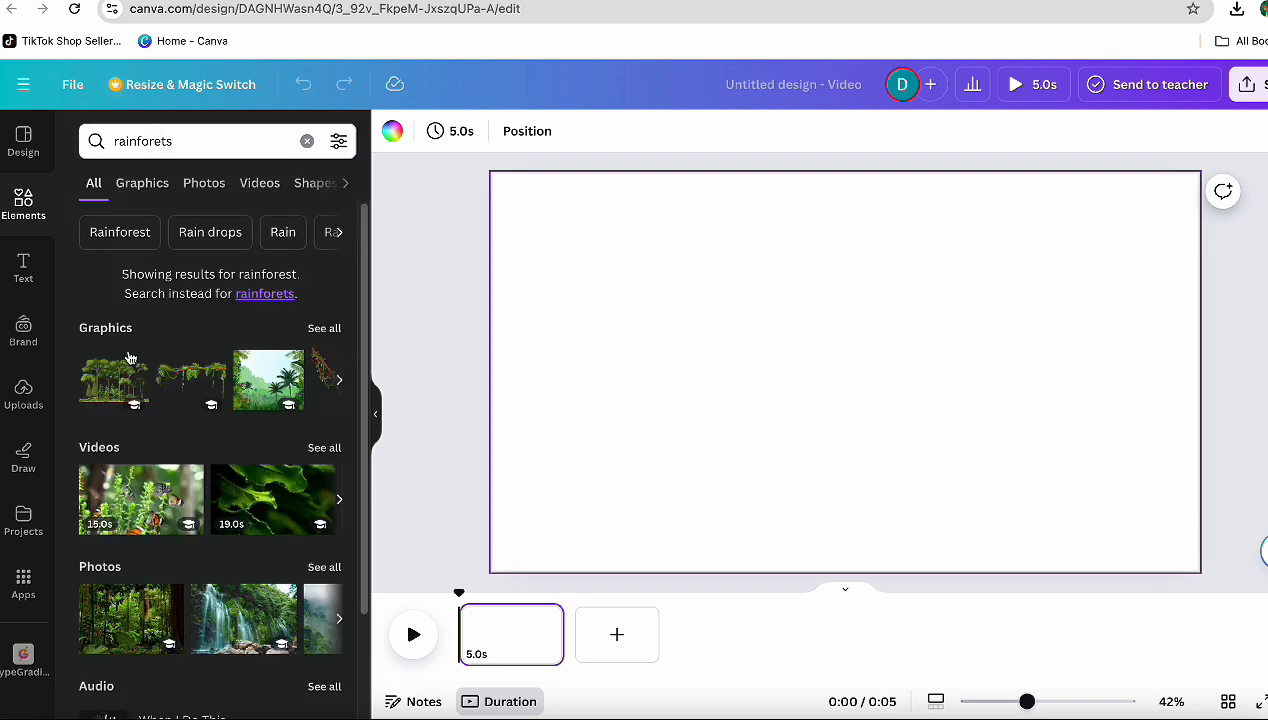
Step: Browse all the rainforest graphics and add the square jungle landscape with palm trees to the page
{"action": "left_click", "coordinate": [340, 384]}
{"action": "left_click", "coordinate": [340, 384]}
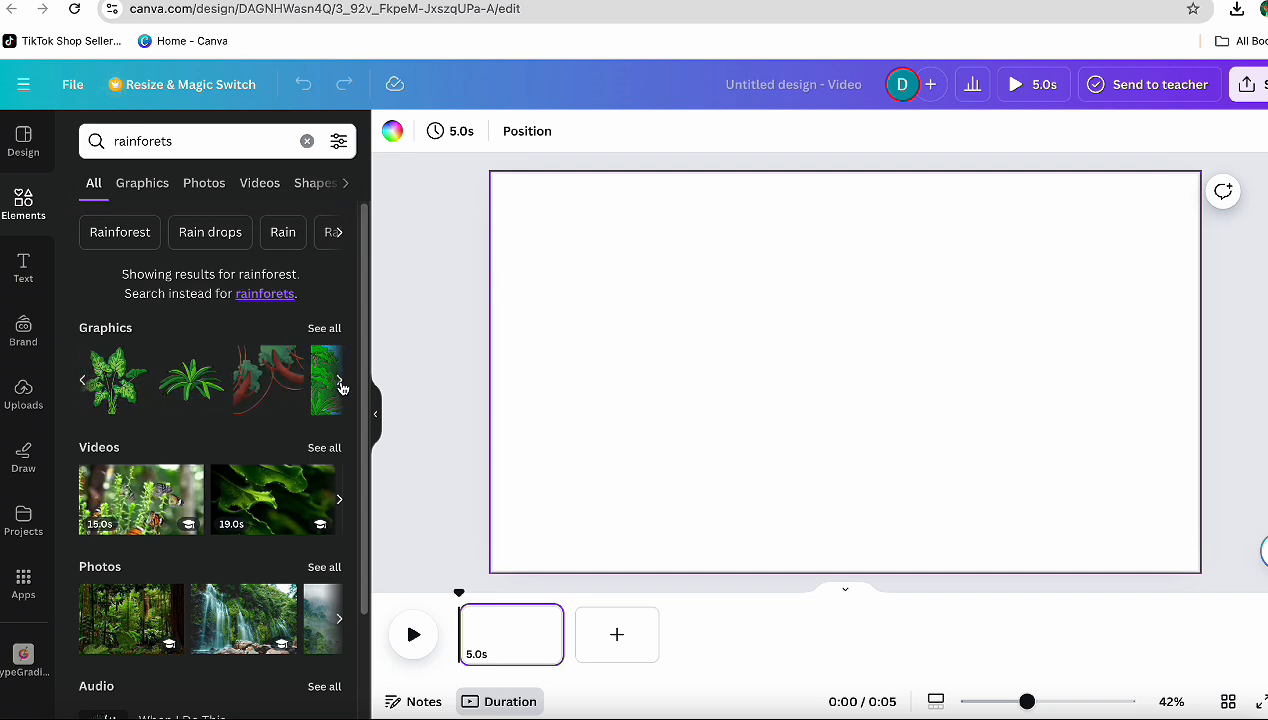
{"action": "left_click", "coordinate": [340, 384]}
{"action": "left_click", "coordinate": [316, 385]}
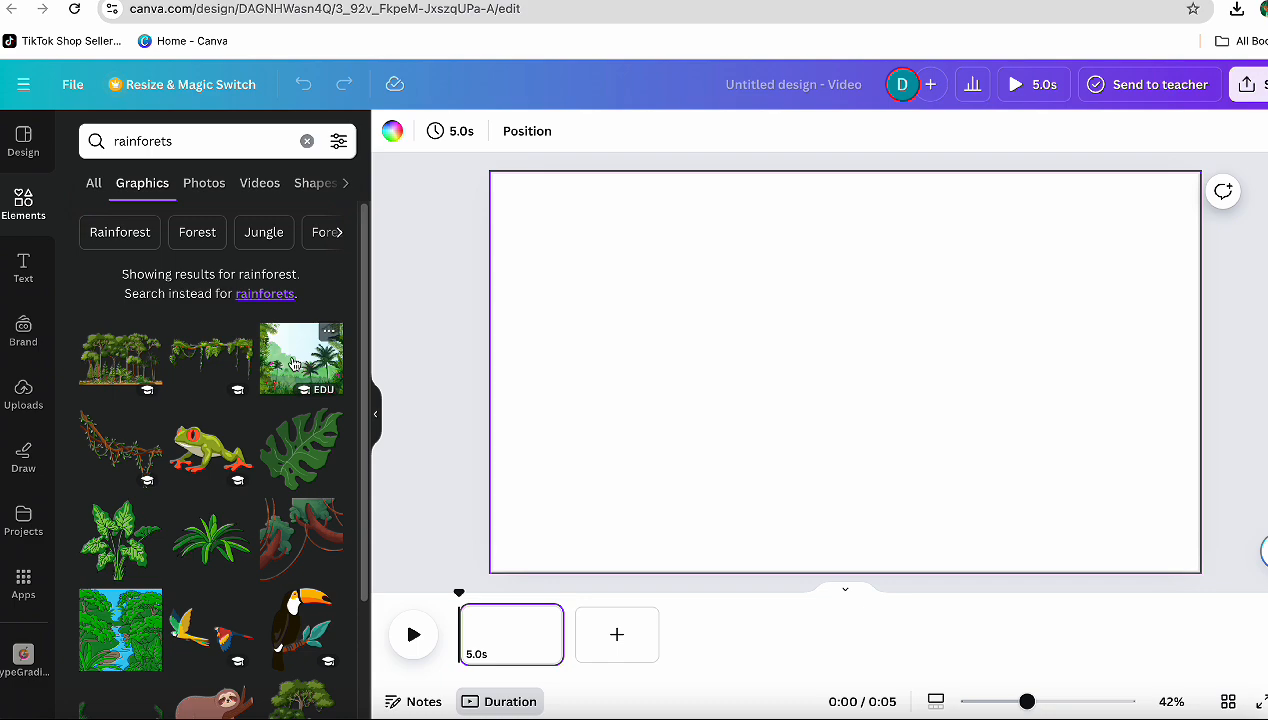
{"action": "left_click", "coordinate": [293, 363]}
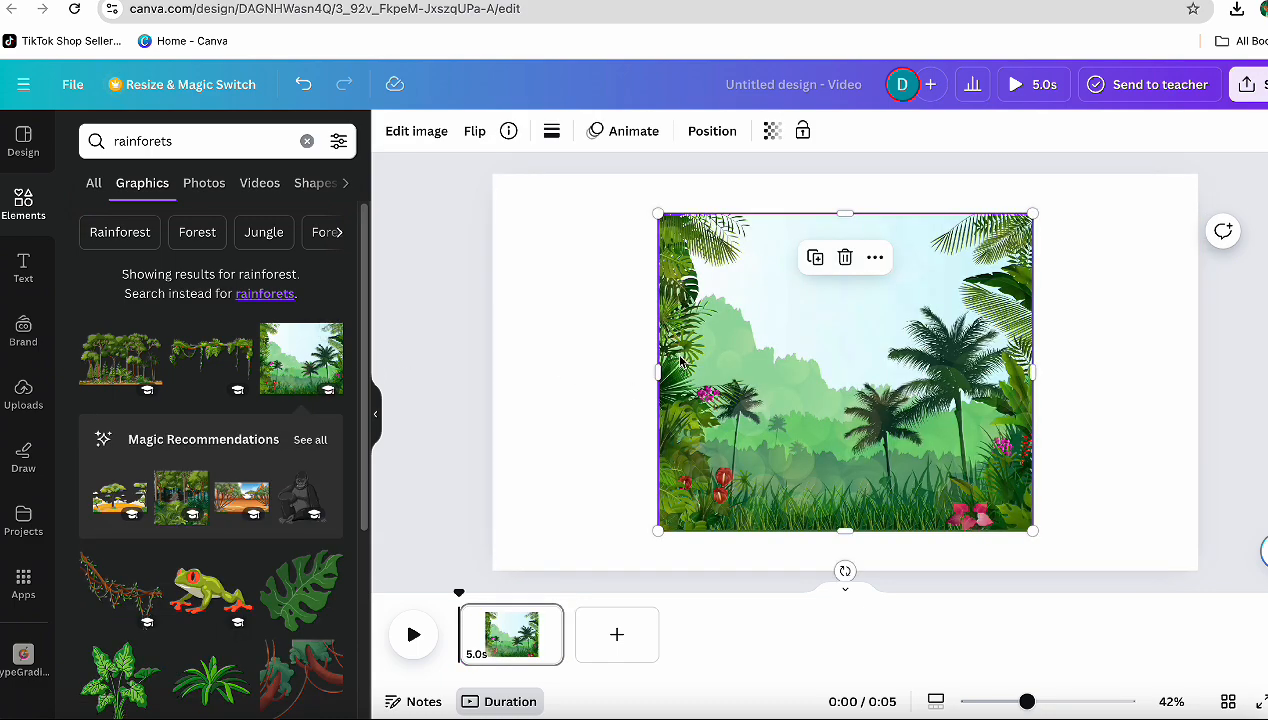
Step: Stretch the jungle landscape on all four sides until it covers the whole page
{"action": "left_click_drag", "start_coordinate": [656, 373], "coordinate": [492, 373]}
{"action": "left_click_drag", "start_coordinate": [1030, 369], "coordinate": [1198, 372]}
{"action": "left_click_drag", "start_coordinate": [840, 213], "coordinate": [840, 174]}
{"action": "left_click_drag", "start_coordinate": [845, 528], "coordinate": [845, 570]}
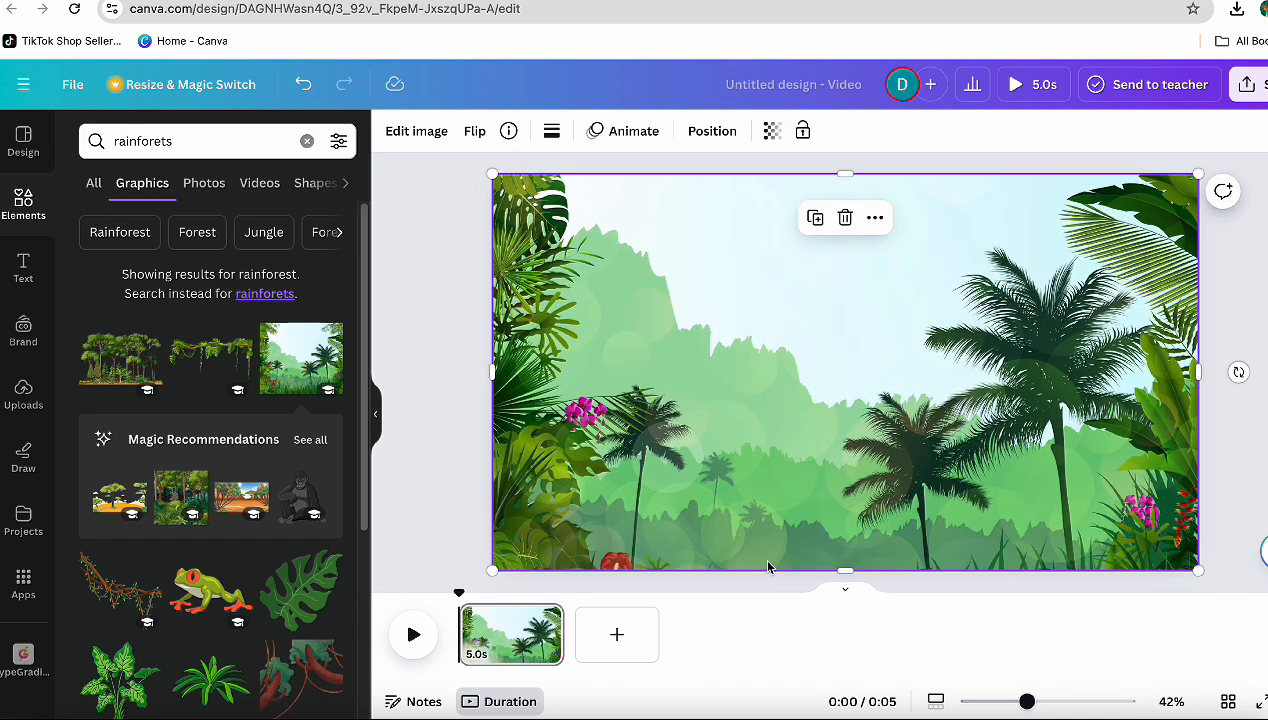
Step: Add the brown vine branch, enlarged from the page's upper-left corner, and the leafy hanging vines along the page's upper edge
{"action": "left_click", "coordinate": [141, 568]}
{"action": "left_click_drag", "start_coordinate": [880, 370], "coordinate": [610, 259]}
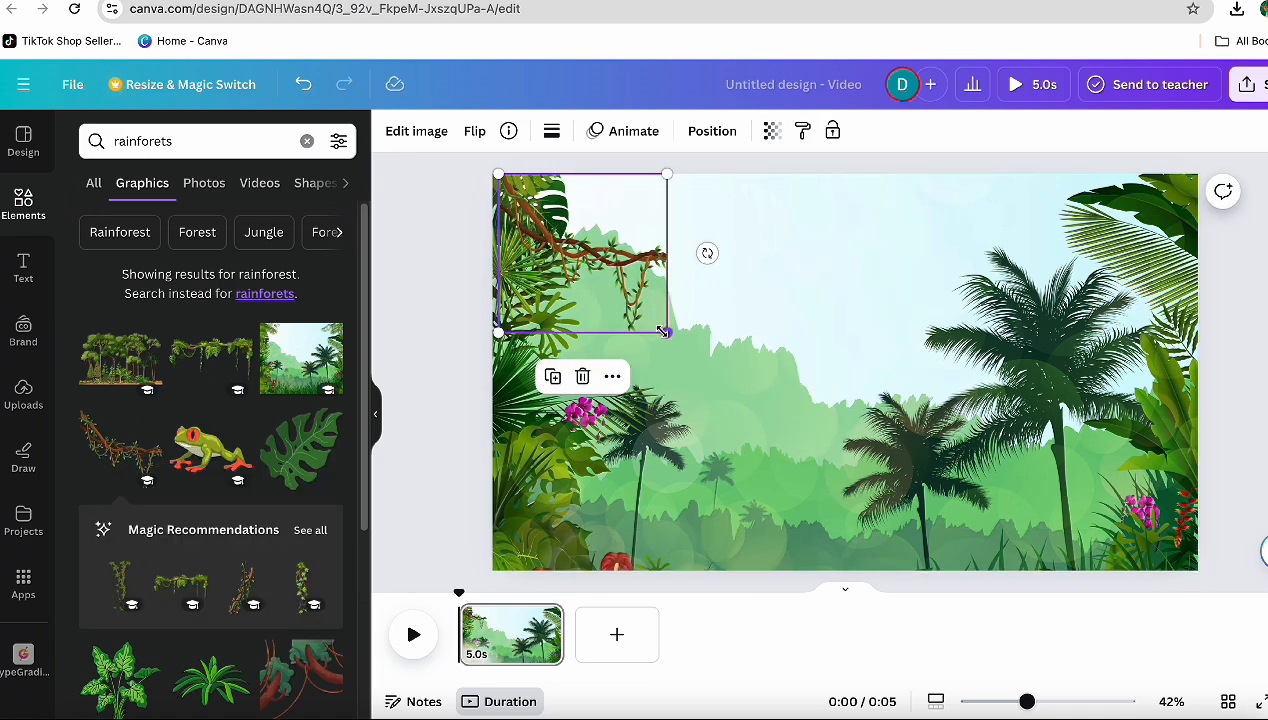
{"action": "left_click_drag", "start_coordinate": [667, 332], "coordinate": [832, 488]}
{"action": "left_click", "coordinate": [193, 353]}
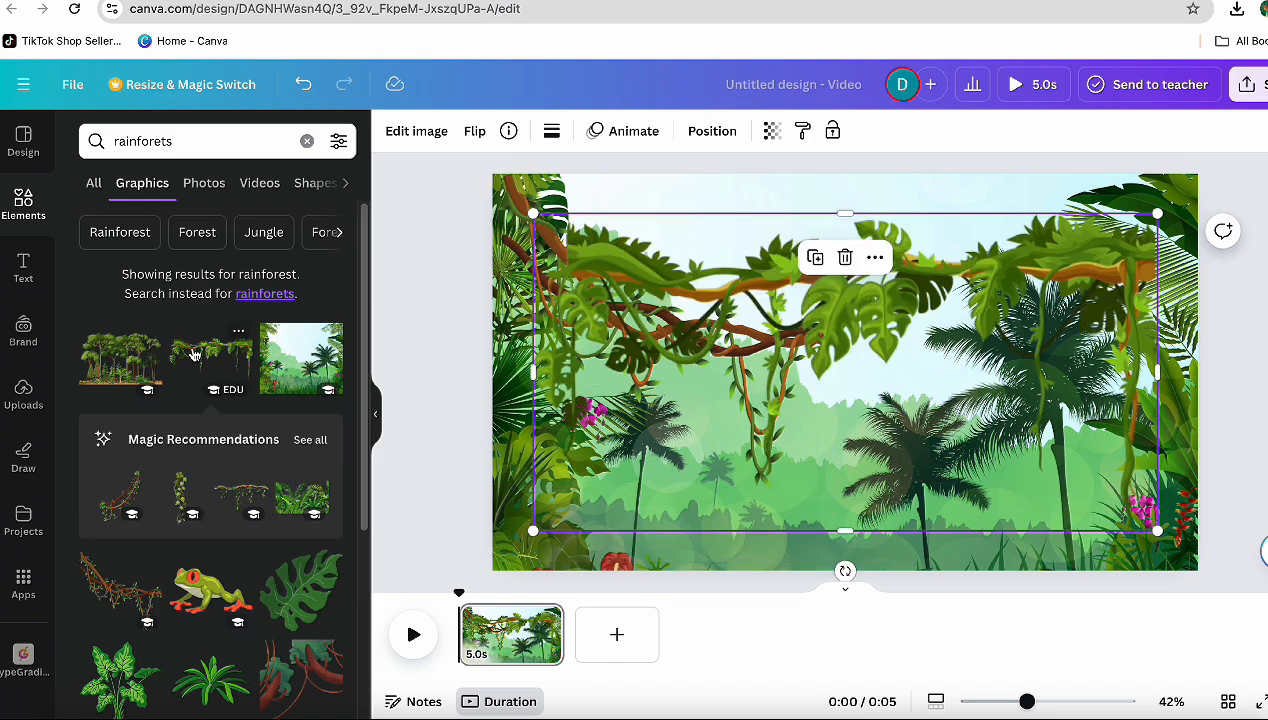
{"action": "left_click_drag", "start_coordinate": [914, 453], "coordinate": [949, 389]}
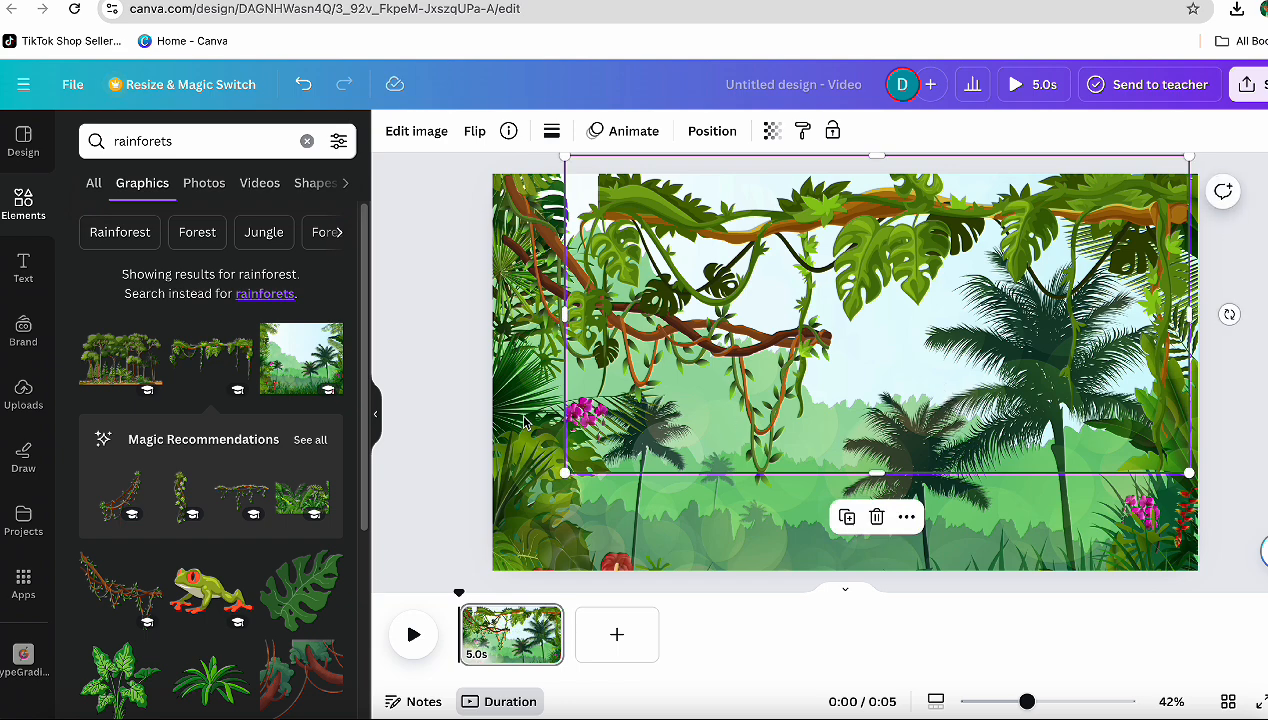
Step: Add the forest trees graphic with its background removed and fit it along the page's bottom edge, widened slightly to the left
{"action": "left_click", "coordinate": [126, 367]}
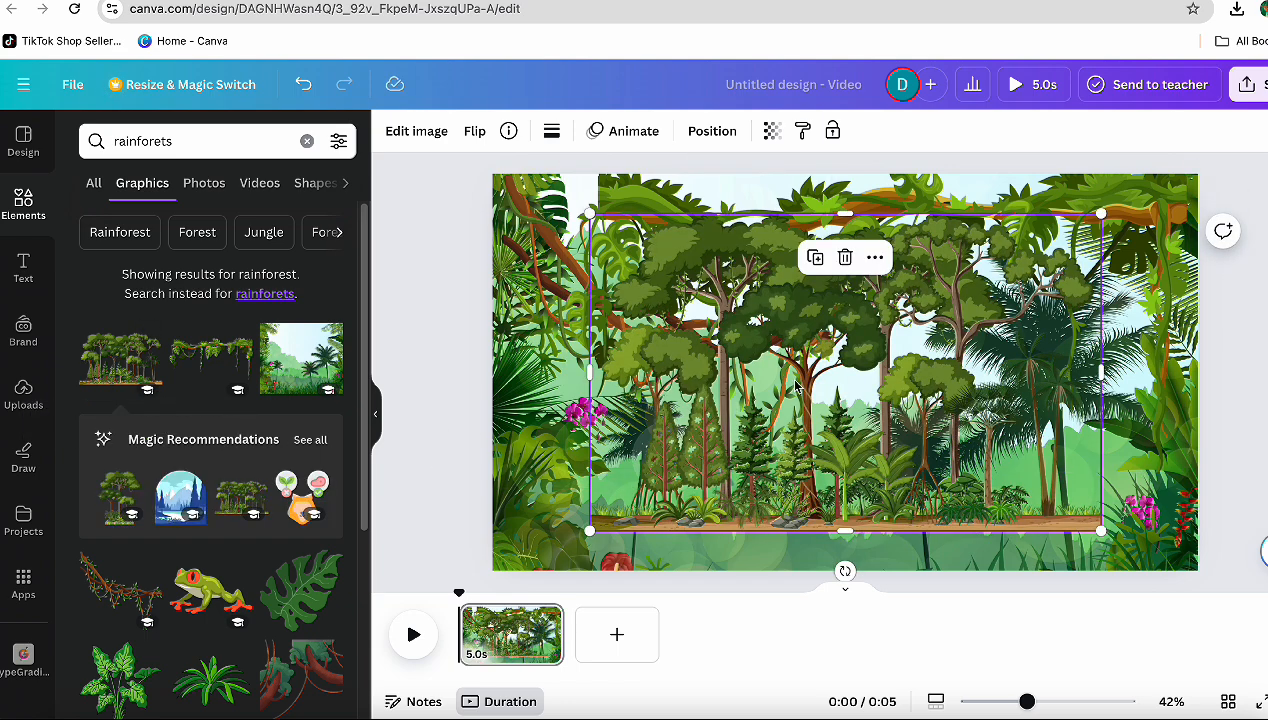
{"action": "left_click", "coordinate": [418, 134]}
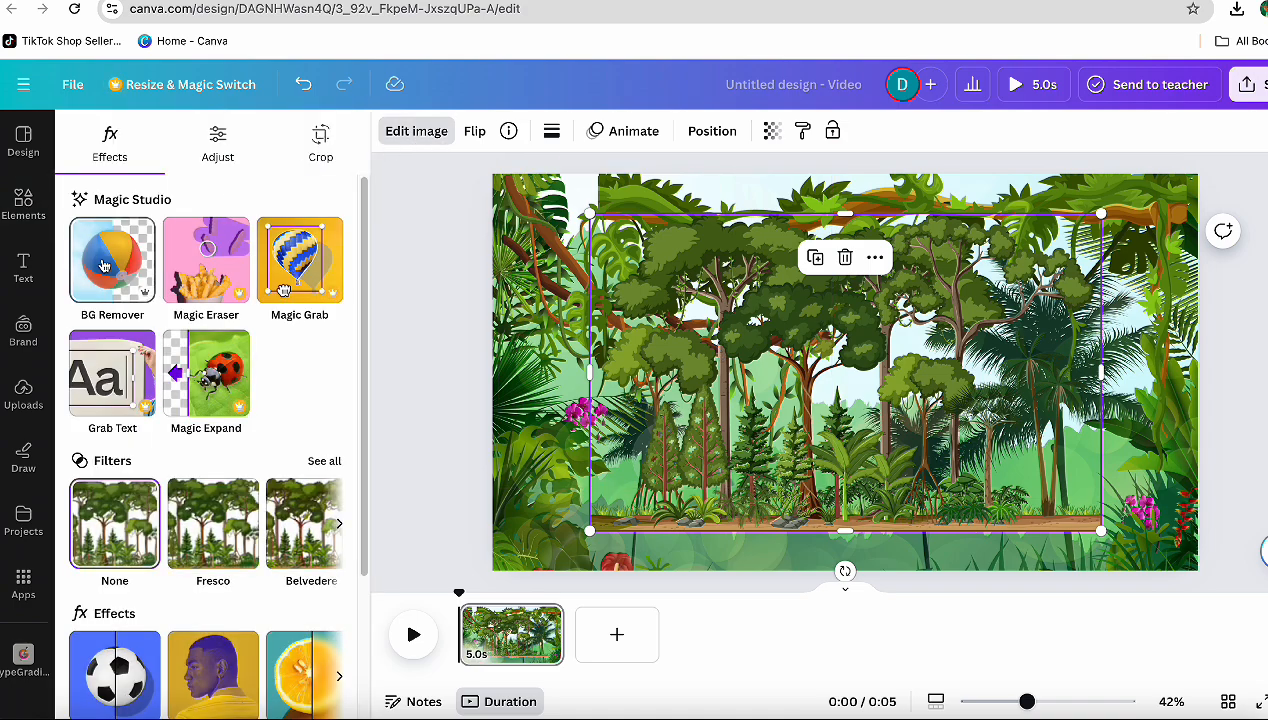
{"action": "left_click", "coordinate": [104, 265]}
{"action": "left_click_drag", "start_coordinate": [686, 425], "coordinate": [735, 475]}
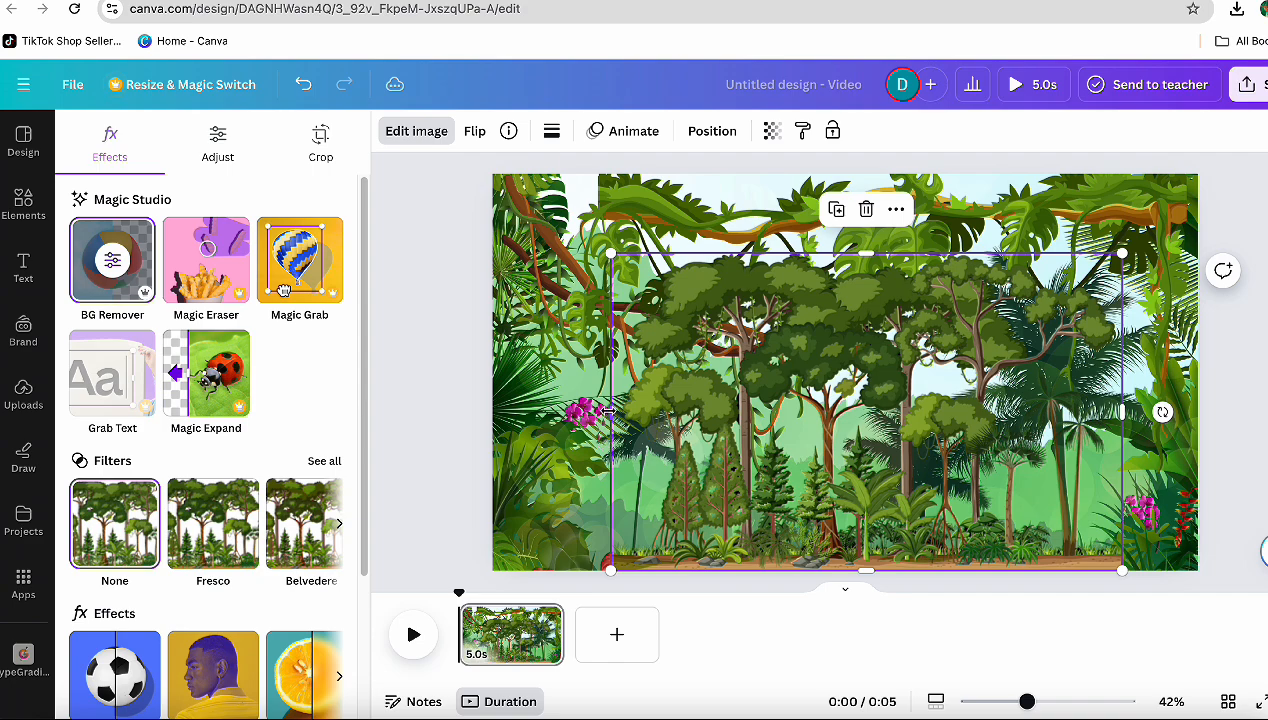
{"action": "left_click_drag", "start_coordinate": [605, 411], "coordinate": [580, 412]}
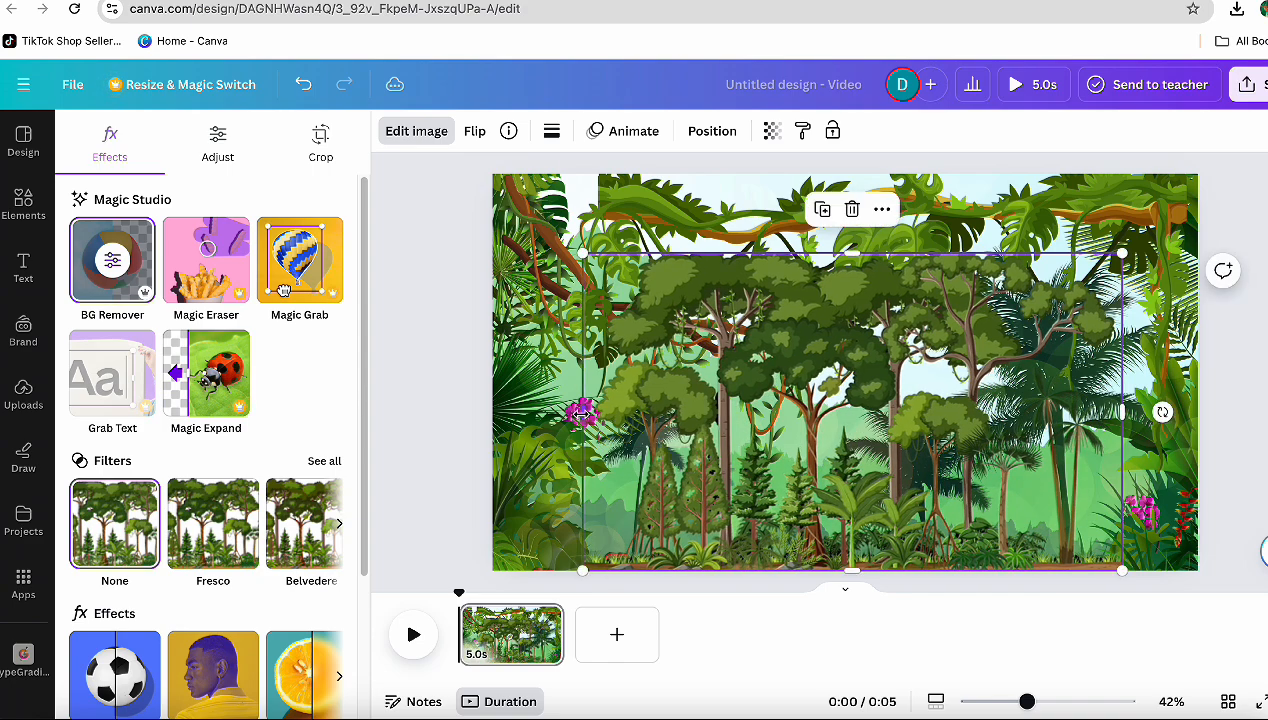
Step: Search the elements for "explorer" and place the waving boy explorer graphic in the page's lower-right corner
{"action": "left_click", "coordinate": [16, 220]}
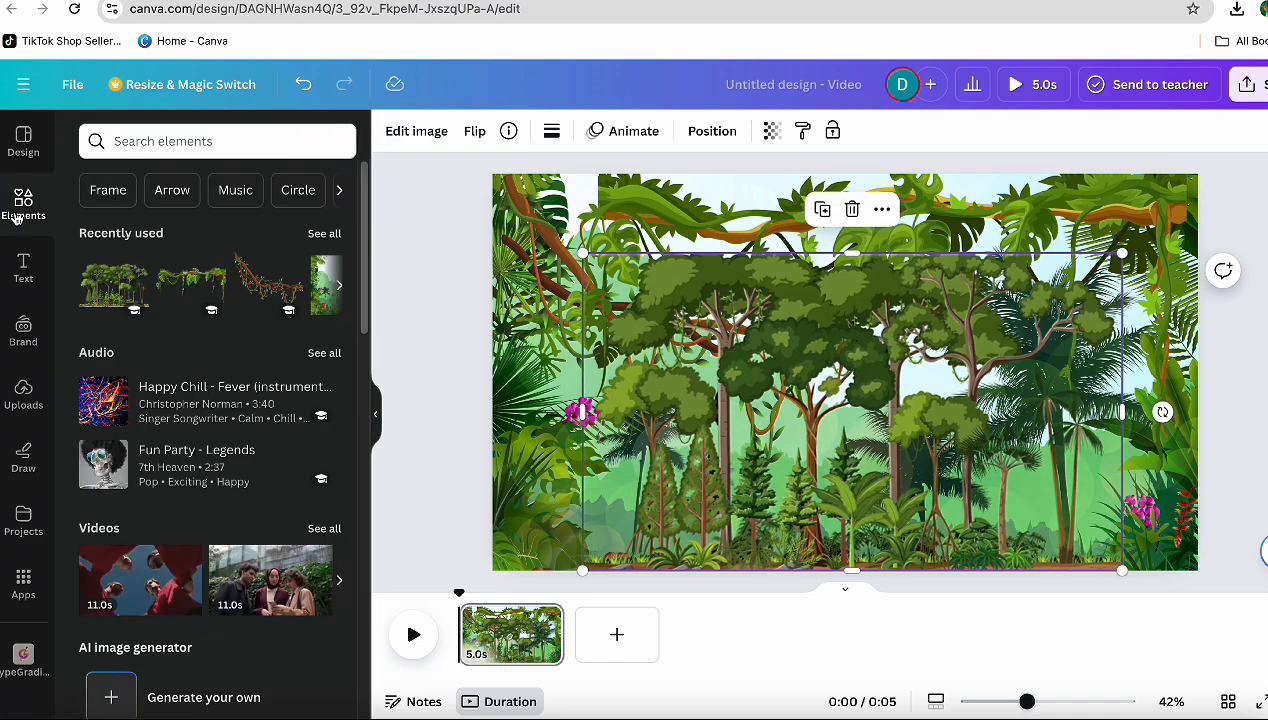
{"action": "left_click", "coordinate": [190, 141]}
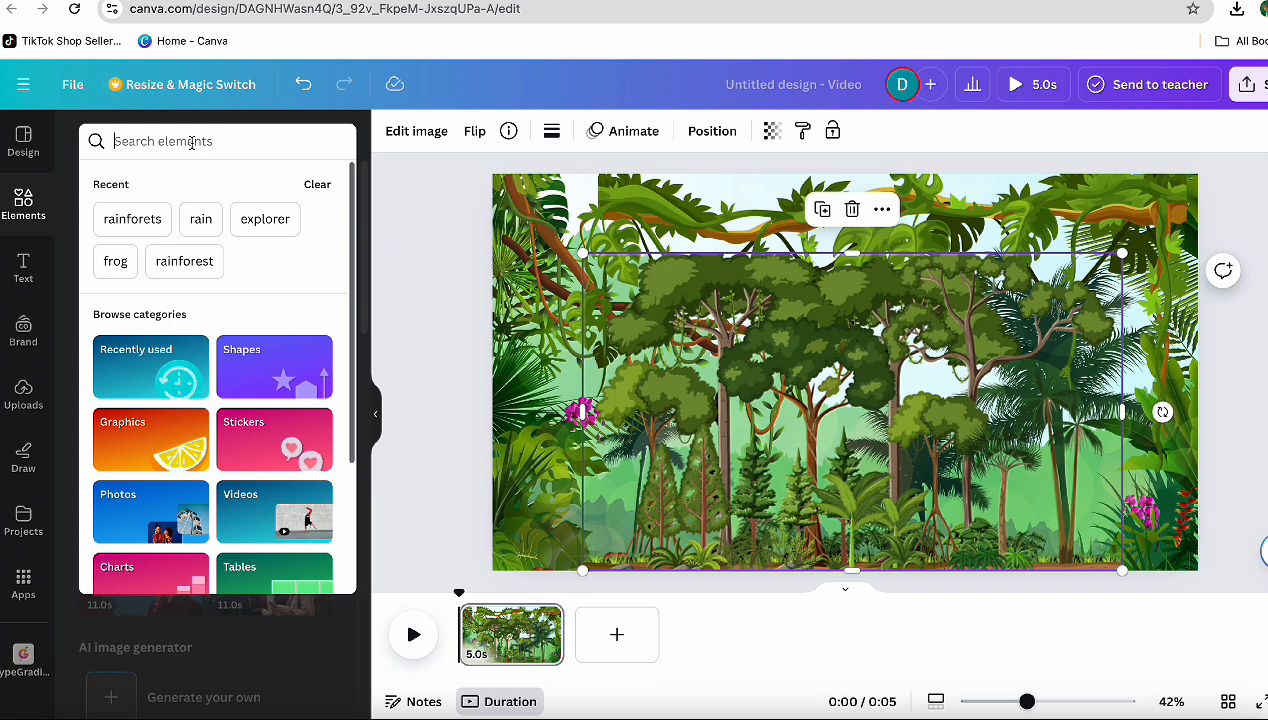
{"action": "type", "text": "e"}
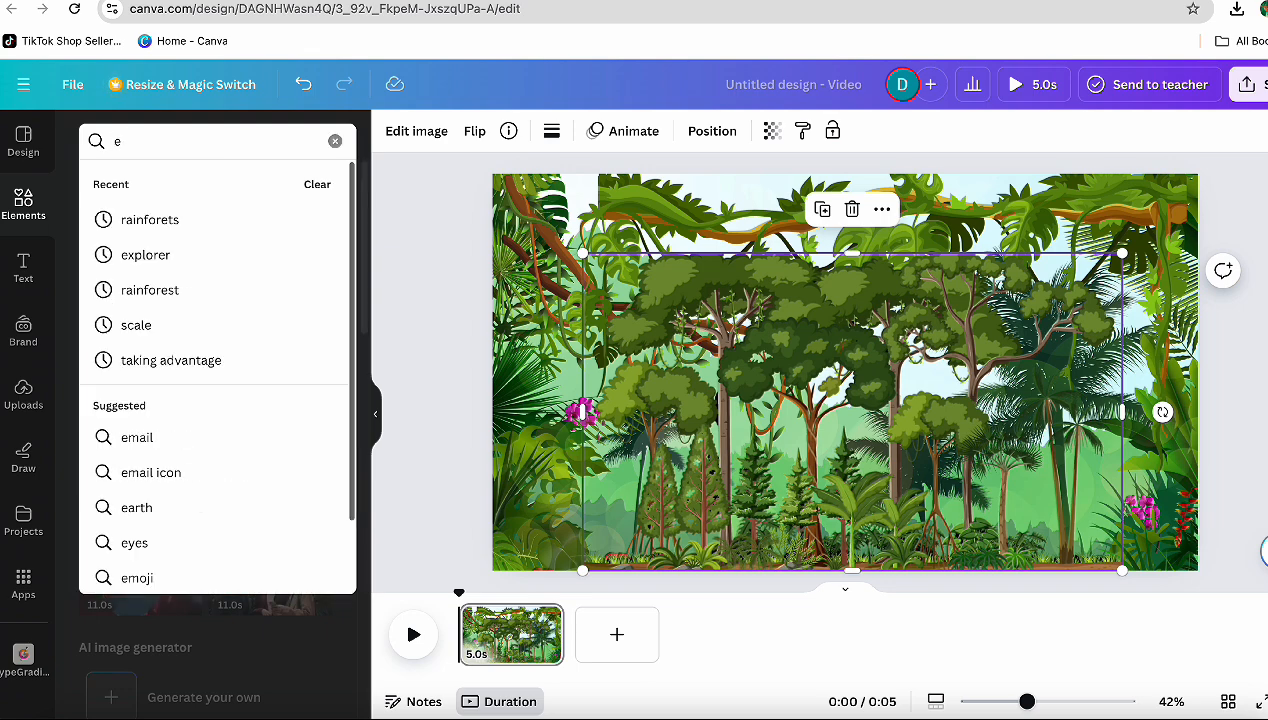
{"action": "left_click", "coordinate": [150, 255]}
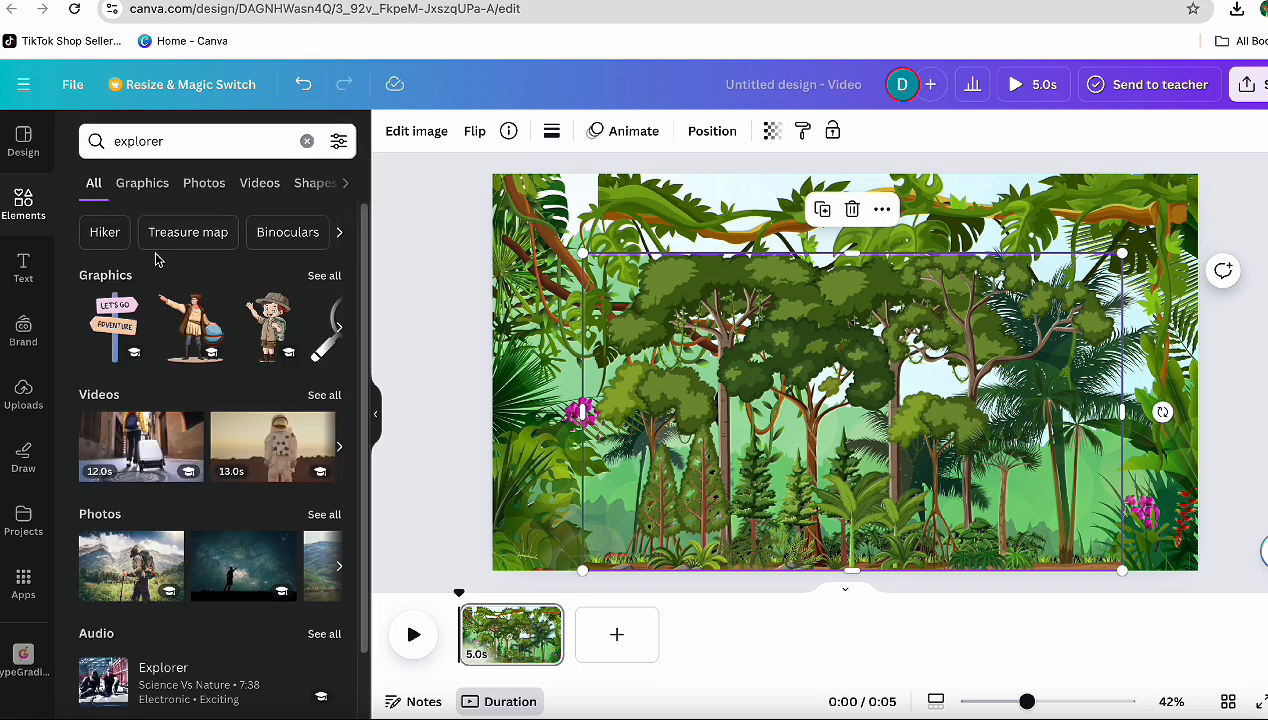
{"action": "left_click", "coordinate": [262, 334]}
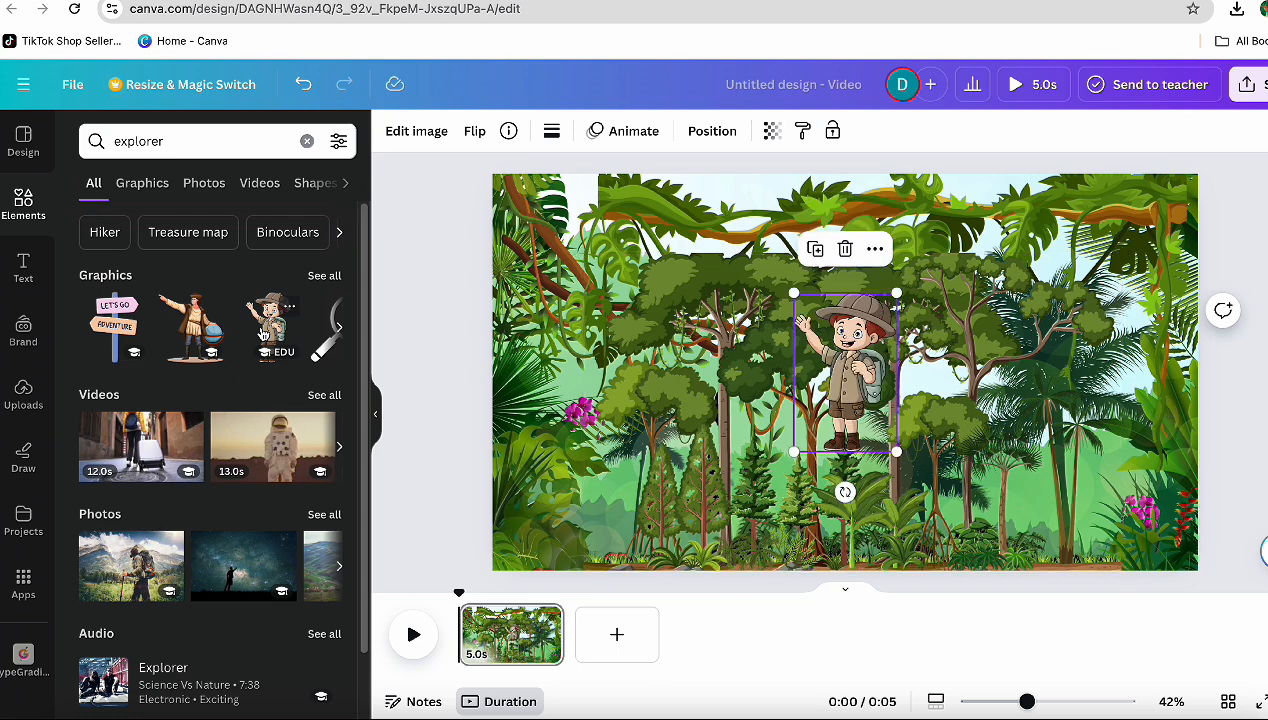
{"action": "left_click_drag", "start_coordinate": [845, 384], "coordinate": [1127, 500]}
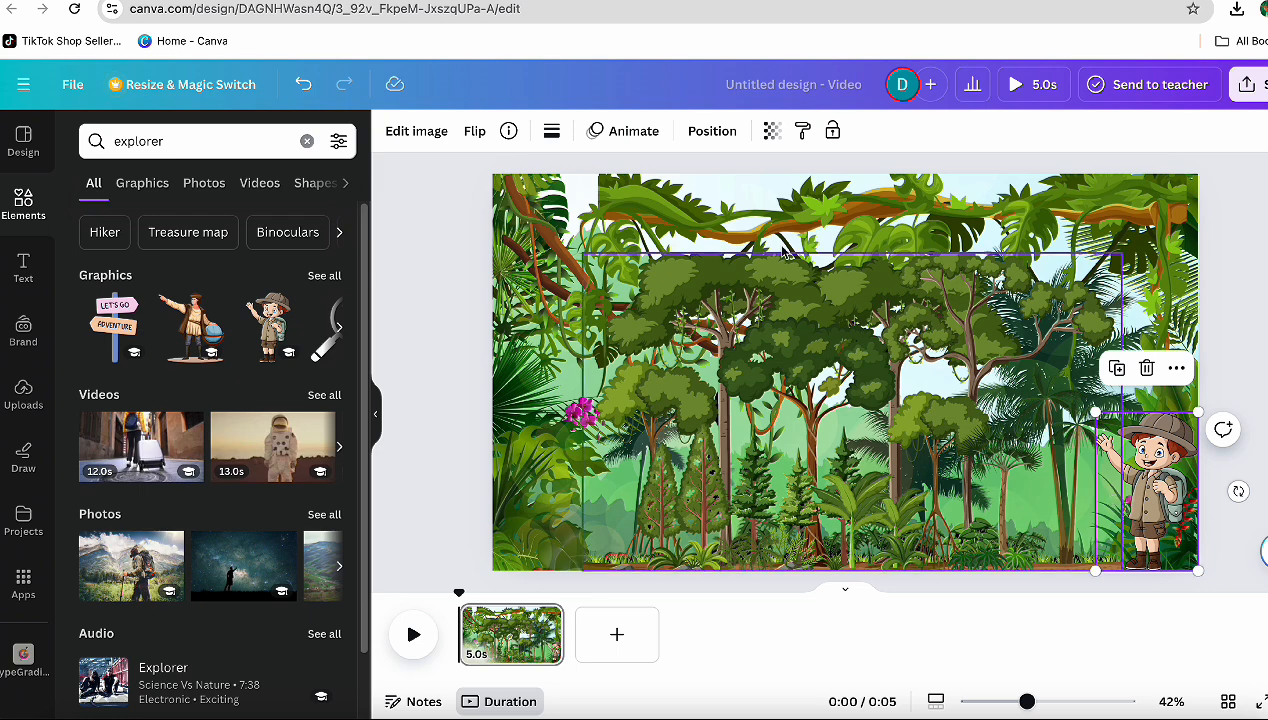
Step: Create a custom animation for the explorer along a bouncing path across the page and past its left edge
{"action": "left_click", "coordinate": [626, 134]}
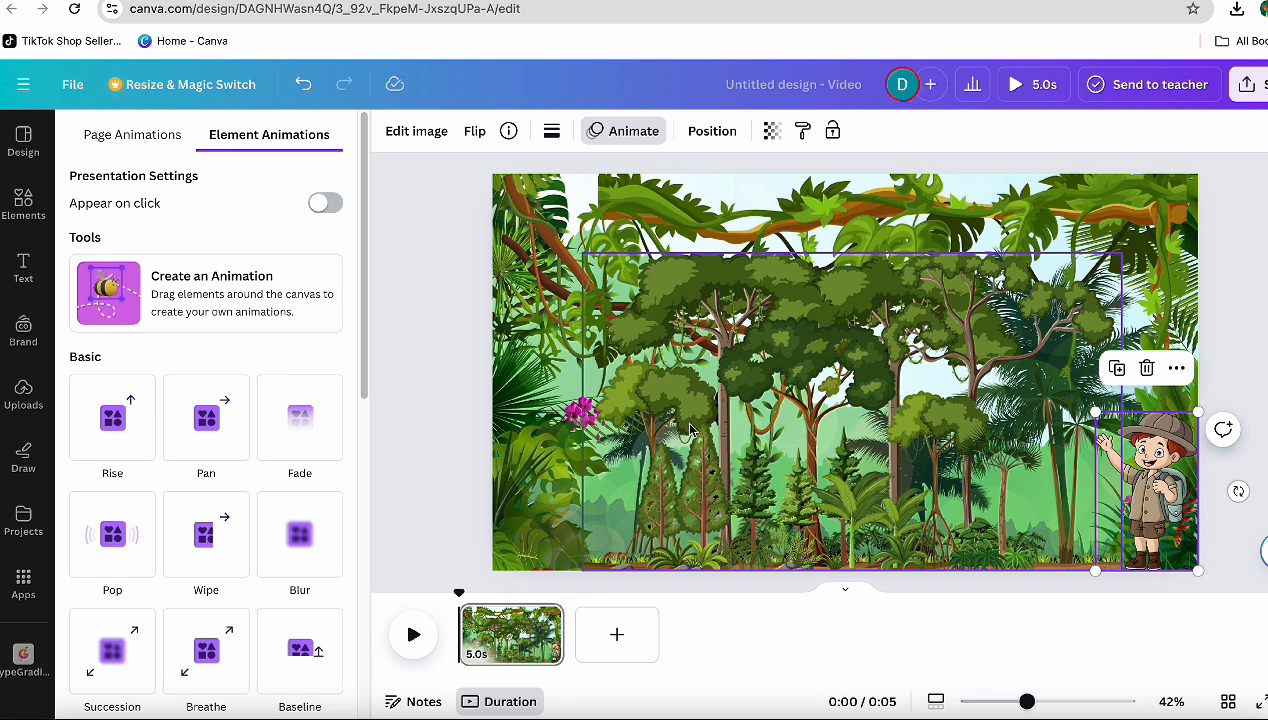
{"action": "left_click", "coordinate": [106, 291]}
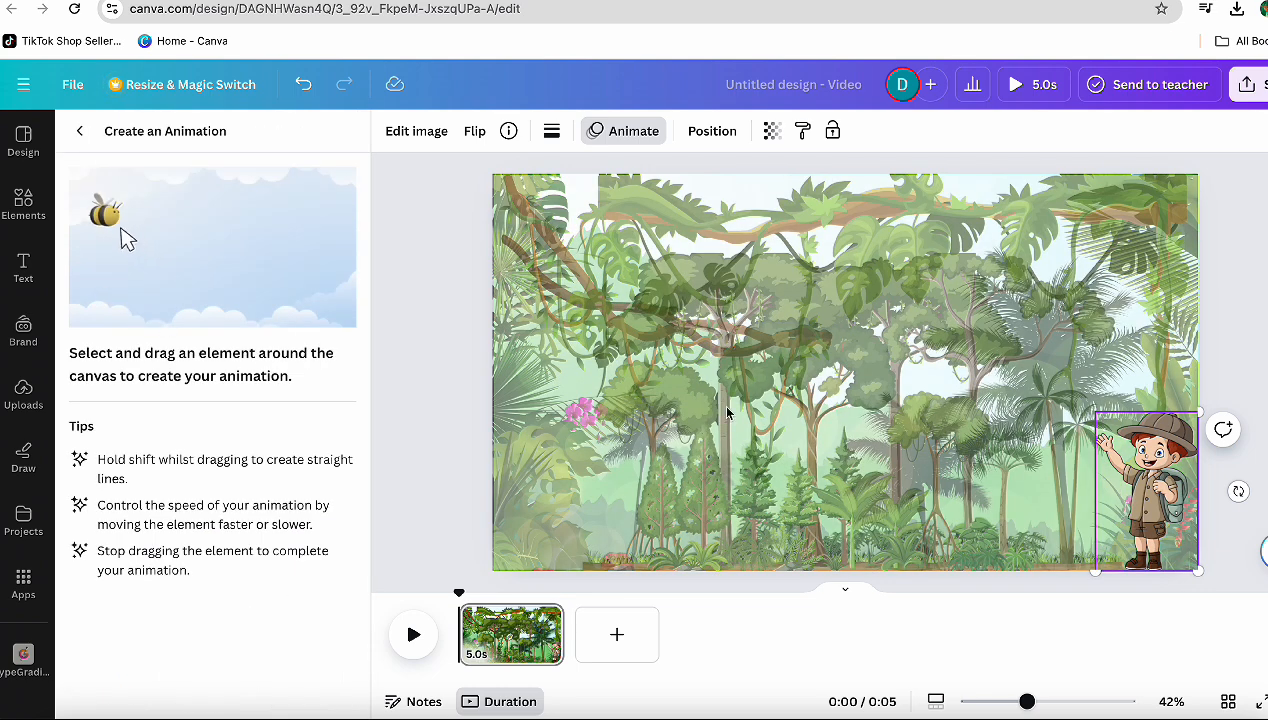
{"action": "mouse_move", "coordinate": [1168, 486]}
{"action": "left_mouse_down"}
{"action": "mouse_move", "coordinate": [1111, 479]}
{"action": "mouse_move", "coordinate": [991, 462]}
{"action": "mouse_move", "coordinate": [977, 472]}
{"action": "mouse_move", "coordinate": [940, 447]}
{"action": "mouse_move", "coordinate": [877, 438]}
{"action": "mouse_move", "coordinate": [824, 468]}
{"action": "mouse_move", "coordinate": [752, 420]}
{"action": "mouse_move", "coordinate": [682, 483]}
{"action": "mouse_move", "coordinate": [598, 454]}
{"action": "mouse_move", "coordinate": [550, 493]}
{"action": "mouse_move", "coordinate": [444, 498]}
{"action": "left_mouse_up"}
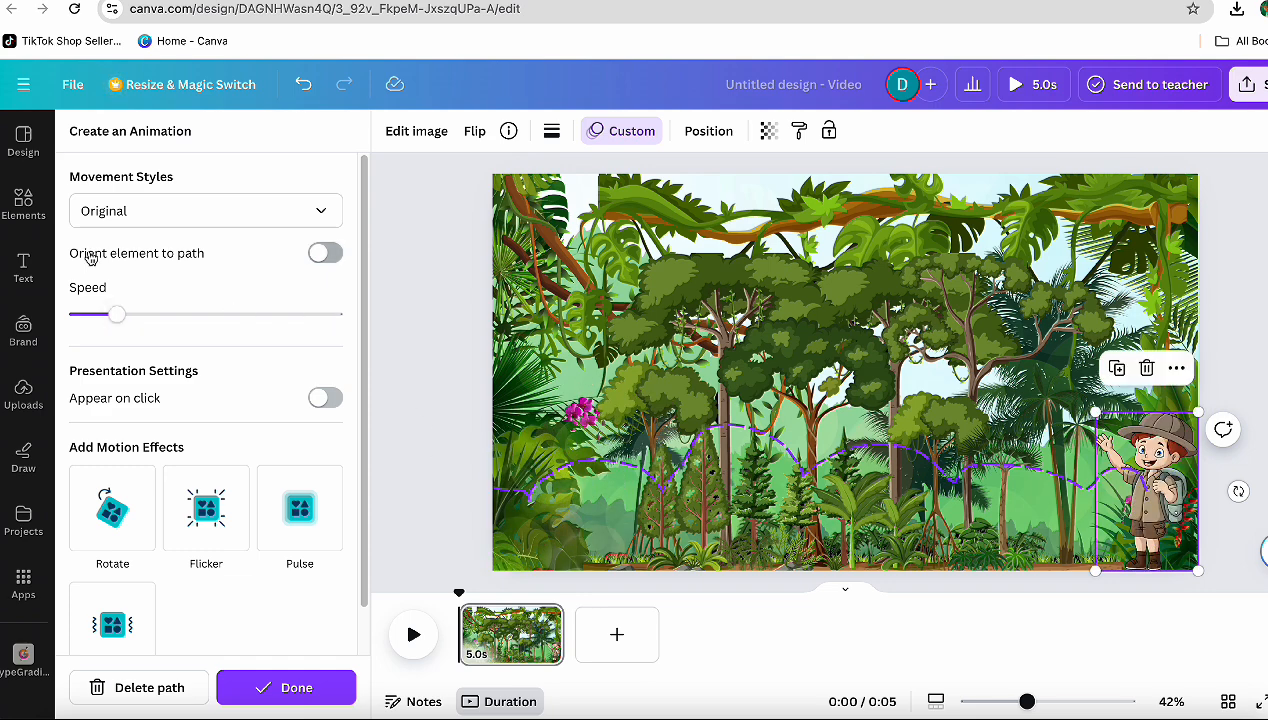
Step: Add the blue butterfly photo from an elements search for "butterfly" and shrink it to less than half its size
{"action": "left_click", "coordinate": [22, 205]}
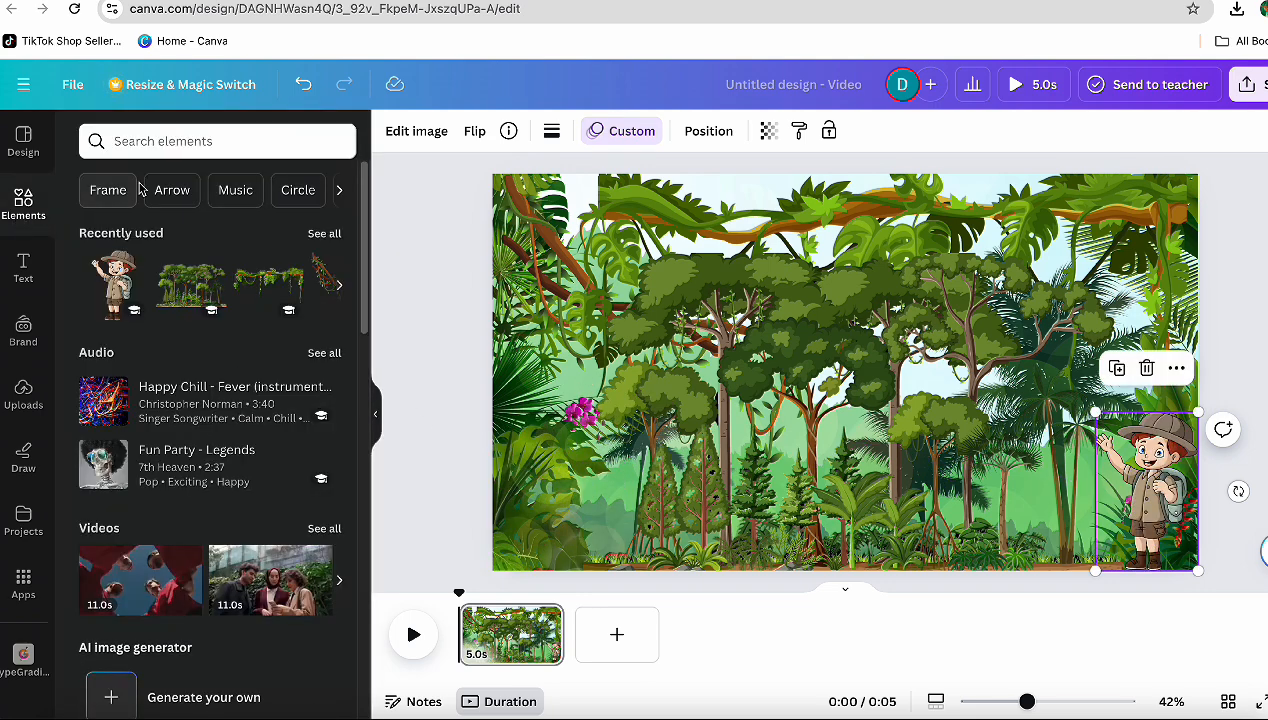
{"action": "left_click", "coordinate": [169, 144]}
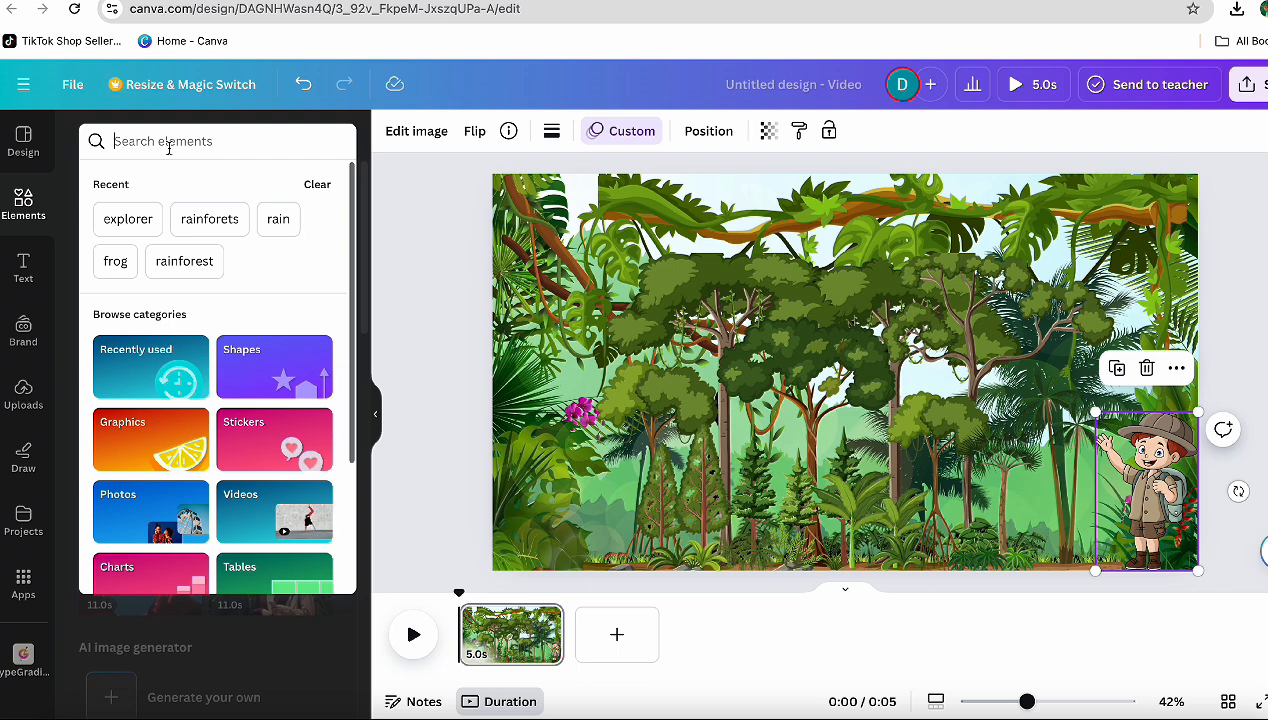
{"action": "type", "text": "bu"}
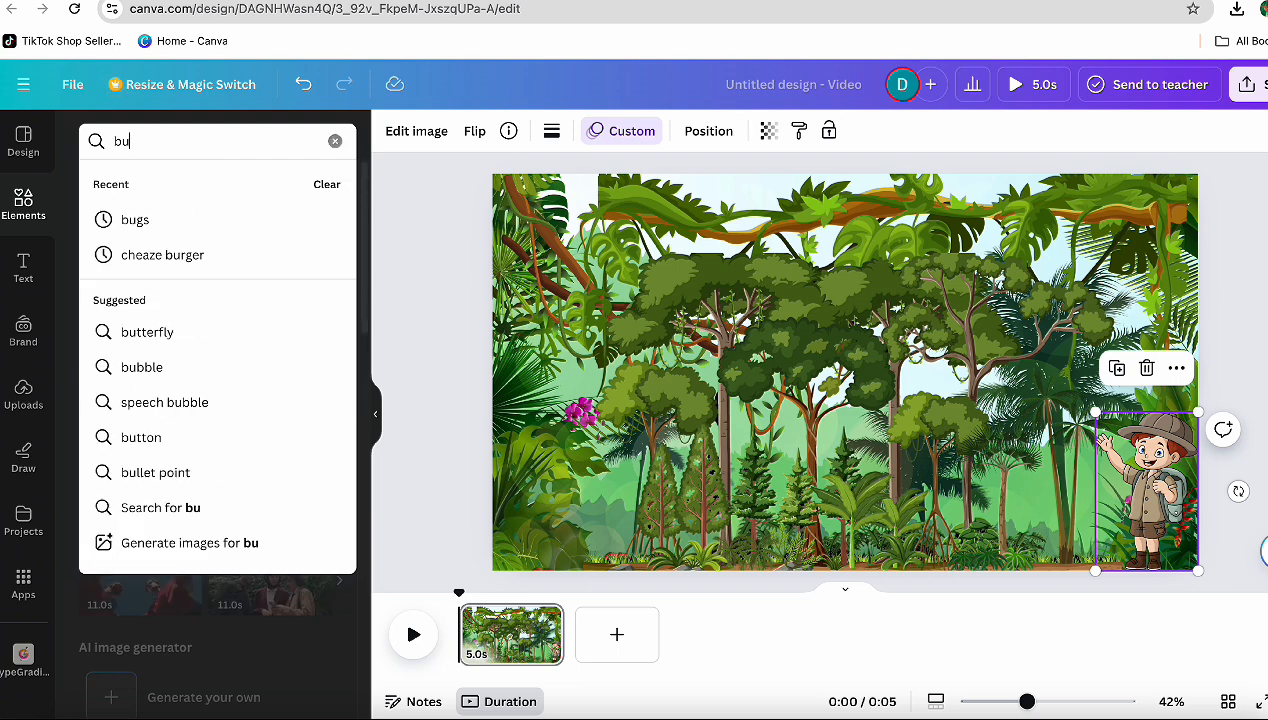
{"action": "type", "text": "t"}
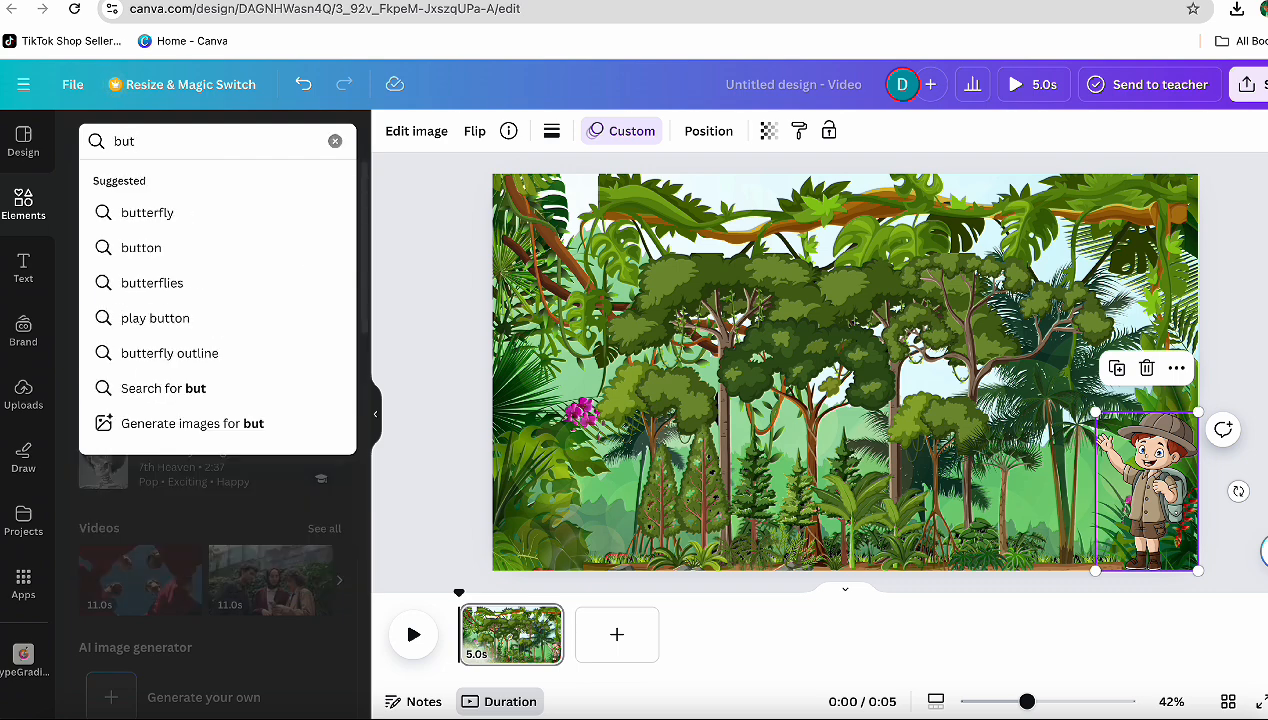
{"action": "left_click", "coordinate": [138, 213]}
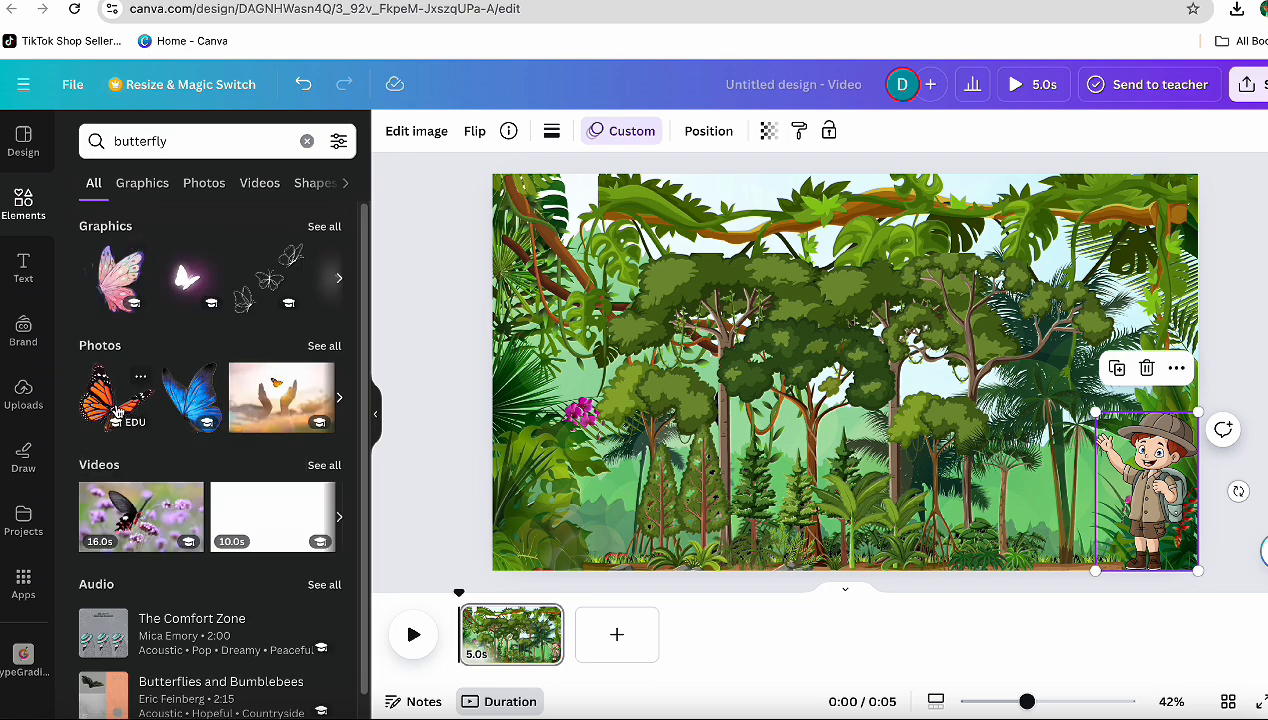
{"action": "left_click", "coordinate": [192, 408]}
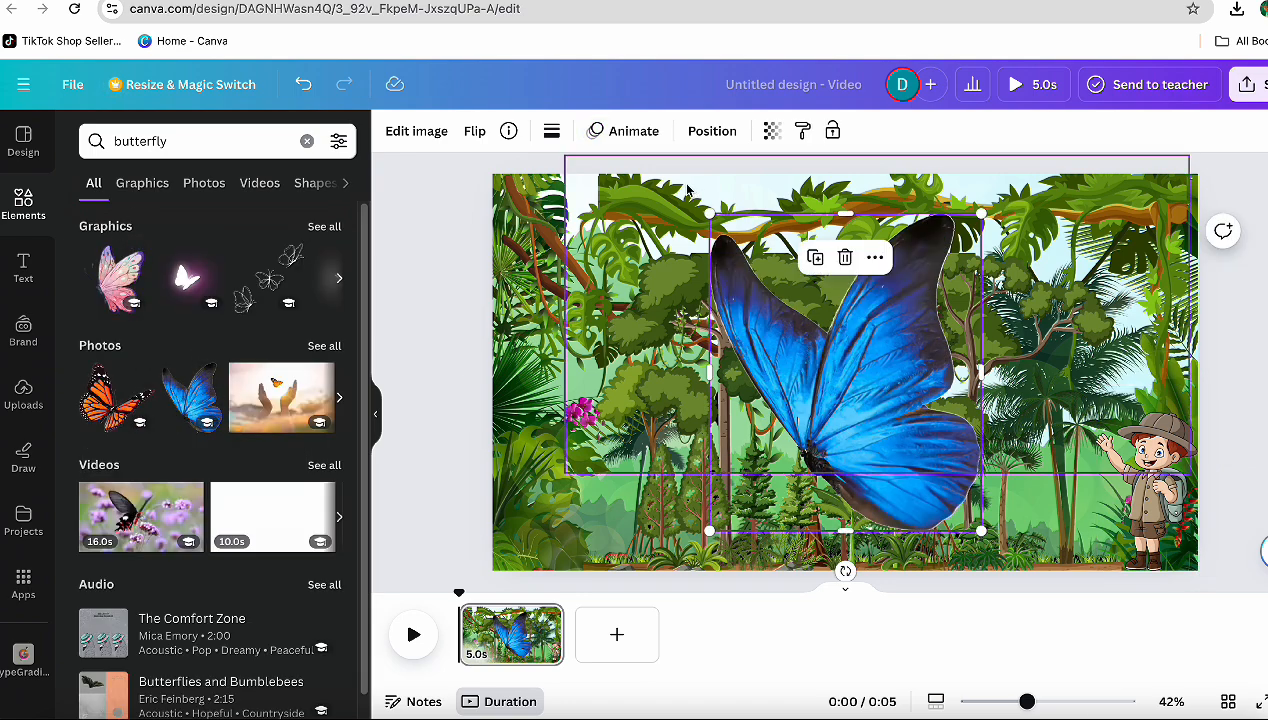
{"action": "left_click_drag", "start_coordinate": [709, 213], "coordinate": [877, 398]}
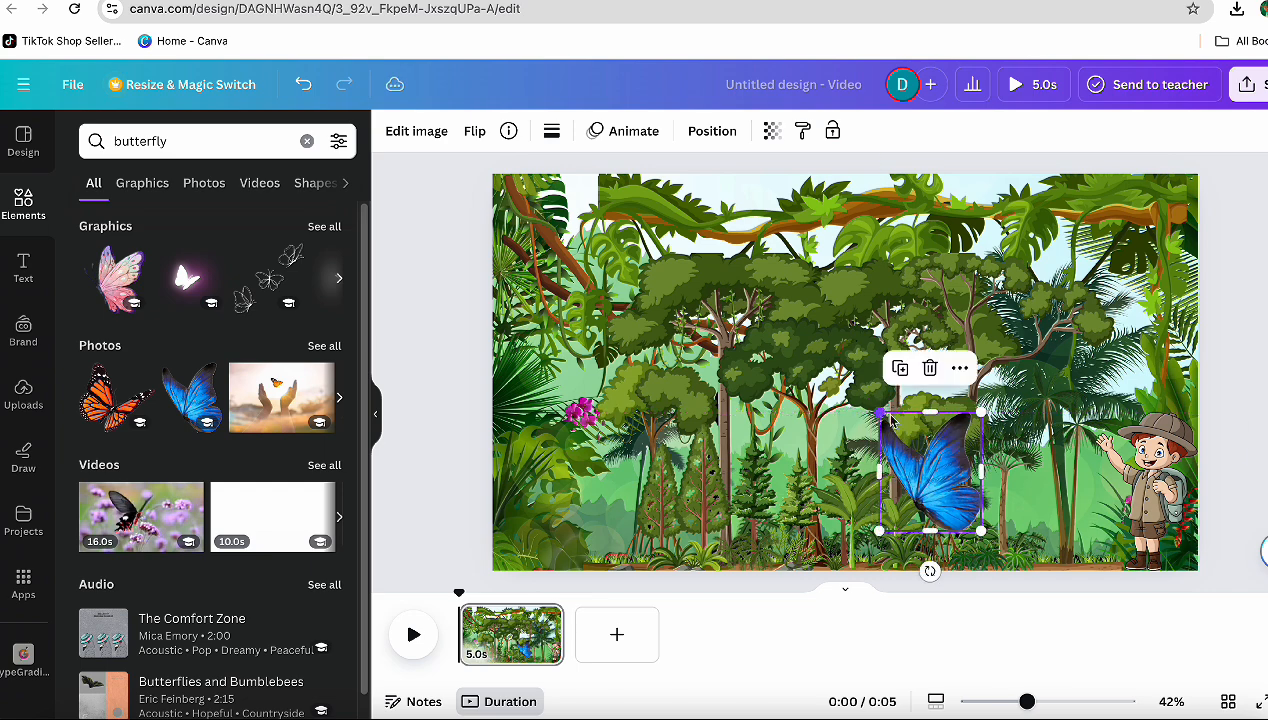
Step: Move the butterfly to the page's upper-right corner and create a custom animation along a looping path to the page's left edge
{"action": "left_click_drag", "start_coordinate": [905, 482], "coordinate": [1134, 262]}
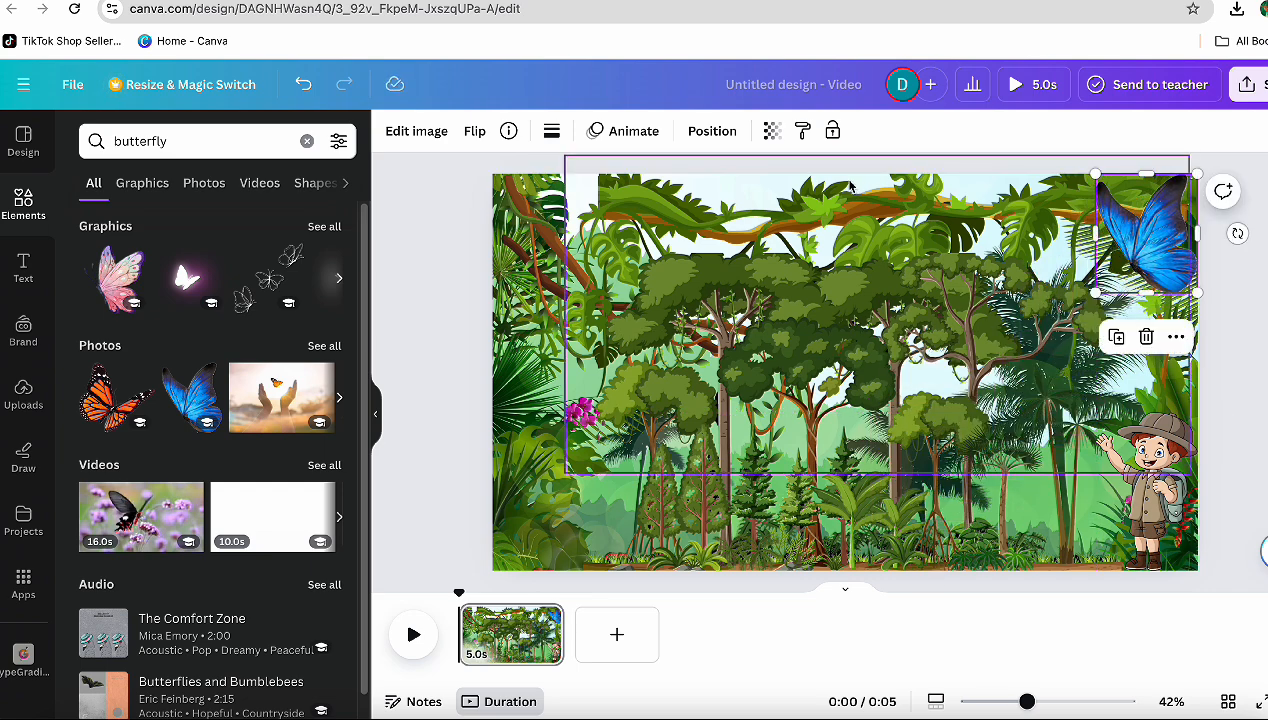
{"action": "left_click", "coordinate": [623, 131]}
{"action": "left_click", "coordinate": [80, 285]}
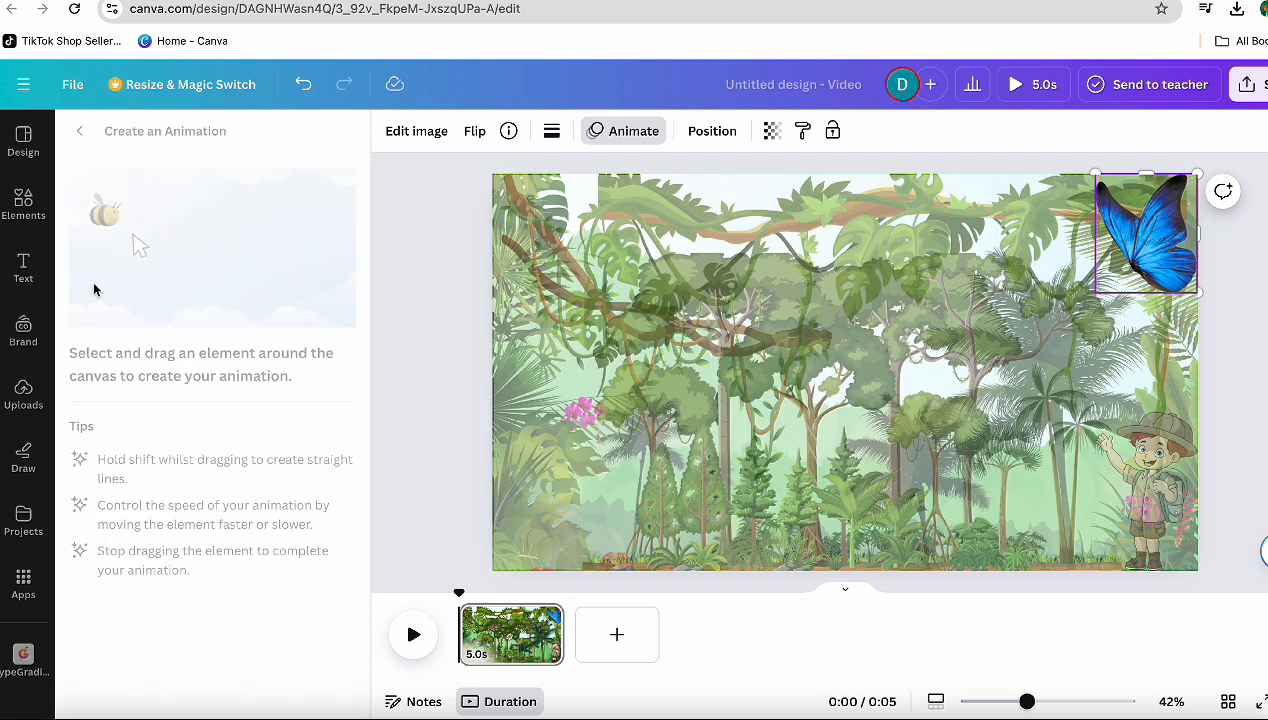
{"action": "mouse_move", "coordinate": [1106, 243]}
{"action": "left_mouse_down"}
{"action": "mouse_move", "coordinate": [1078, 327]}
{"action": "mouse_move", "coordinate": [1019, 298]}
{"action": "mouse_move", "coordinate": [975, 368]}
{"action": "mouse_move", "coordinate": [1016, 352]}
{"action": "mouse_move", "coordinate": [847, 349]}
{"action": "mouse_move", "coordinate": [873, 427]}
{"action": "mouse_move", "coordinate": [771, 352]}
{"action": "mouse_move", "coordinate": [722, 434]}
{"action": "mouse_move", "coordinate": [750, 349]}
{"action": "mouse_move", "coordinate": [546, 358]}
{"action": "mouse_move", "coordinate": [617, 387]}
{"action": "mouse_move", "coordinate": [510, 253]}
{"action": "mouse_move", "coordinate": [376, 271]}
{"action": "left_mouse_up"}
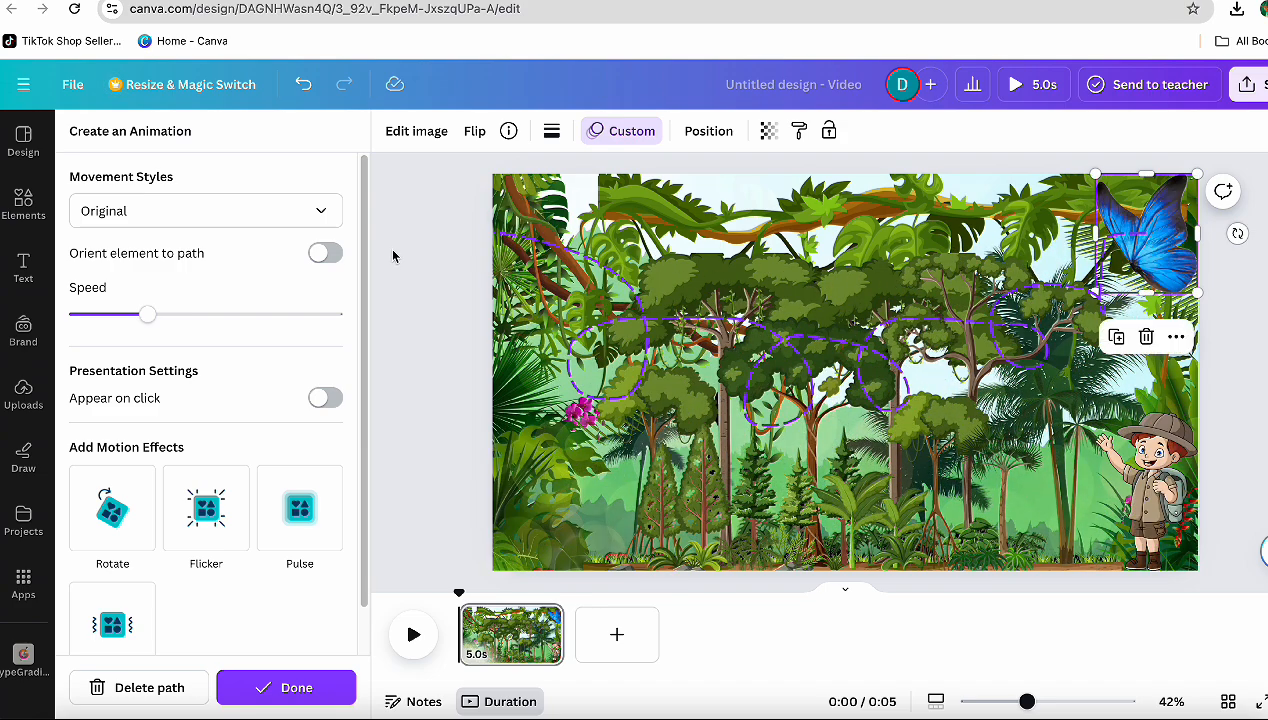
Step: Search the elements for "bugs", add the purple dragonfly graphic, and shrink it to less than half size in the page's upper-left corner
{"action": "left_click", "coordinate": [33, 214]}
{"action": "left_click", "coordinate": [195, 146]}
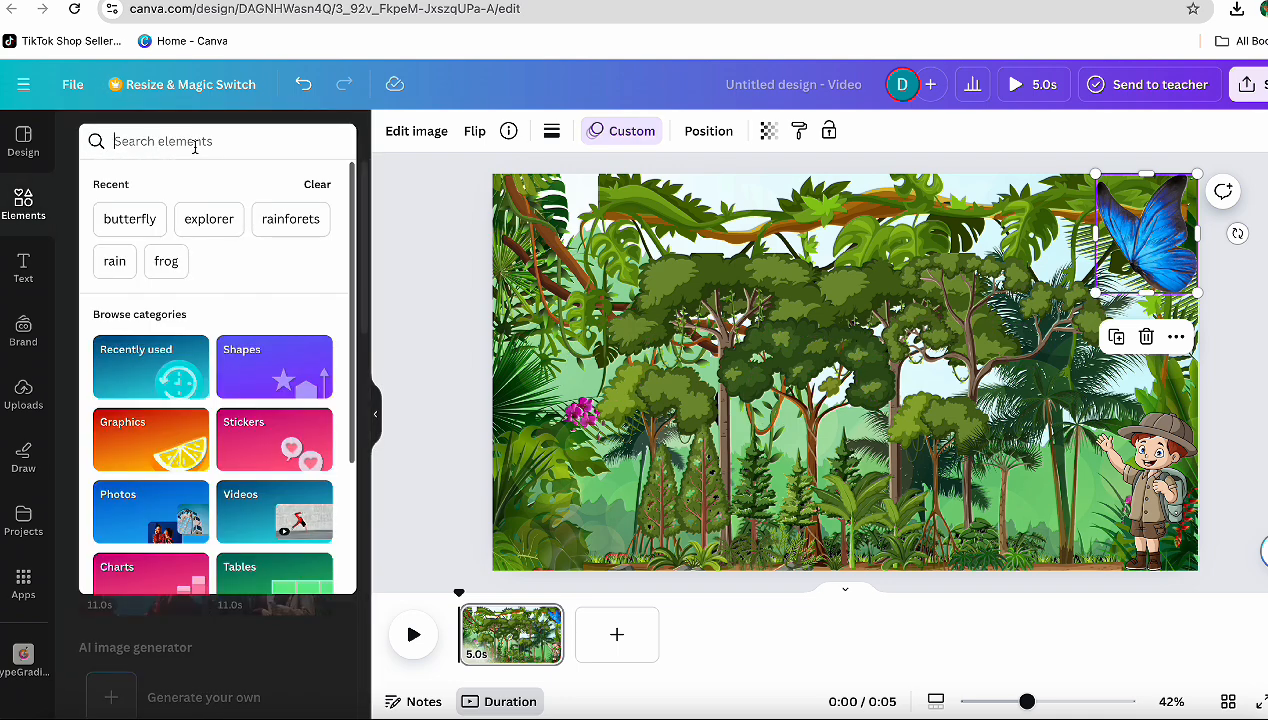
{"action": "type", "text": "bugs"}
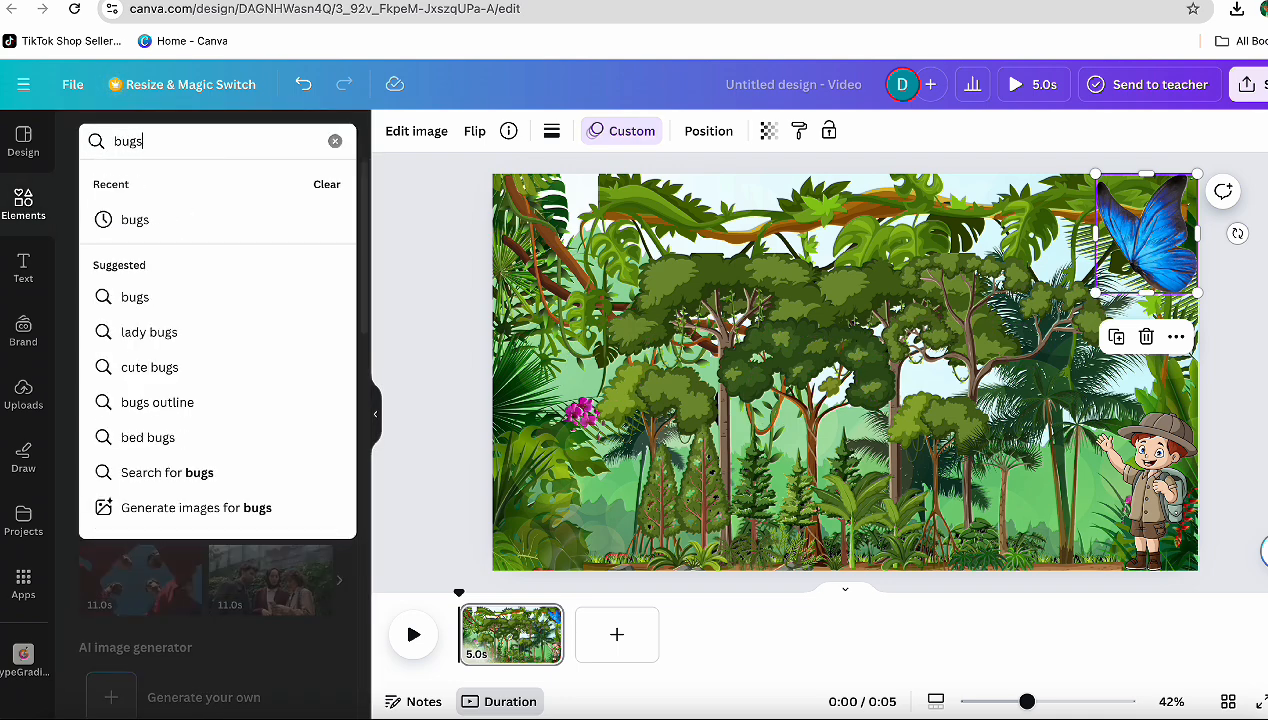
{"action": "left_click", "coordinate": [141, 220]}
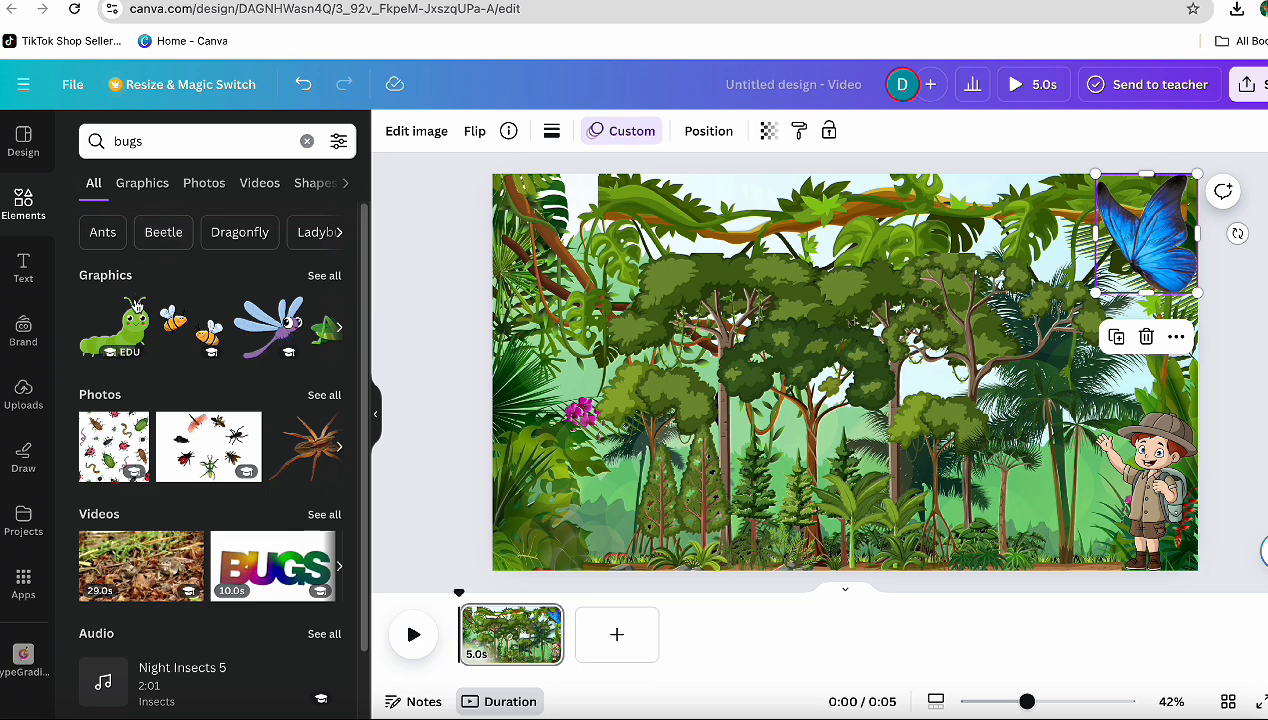
{"action": "left_click", "coordinate": [281, 341]}
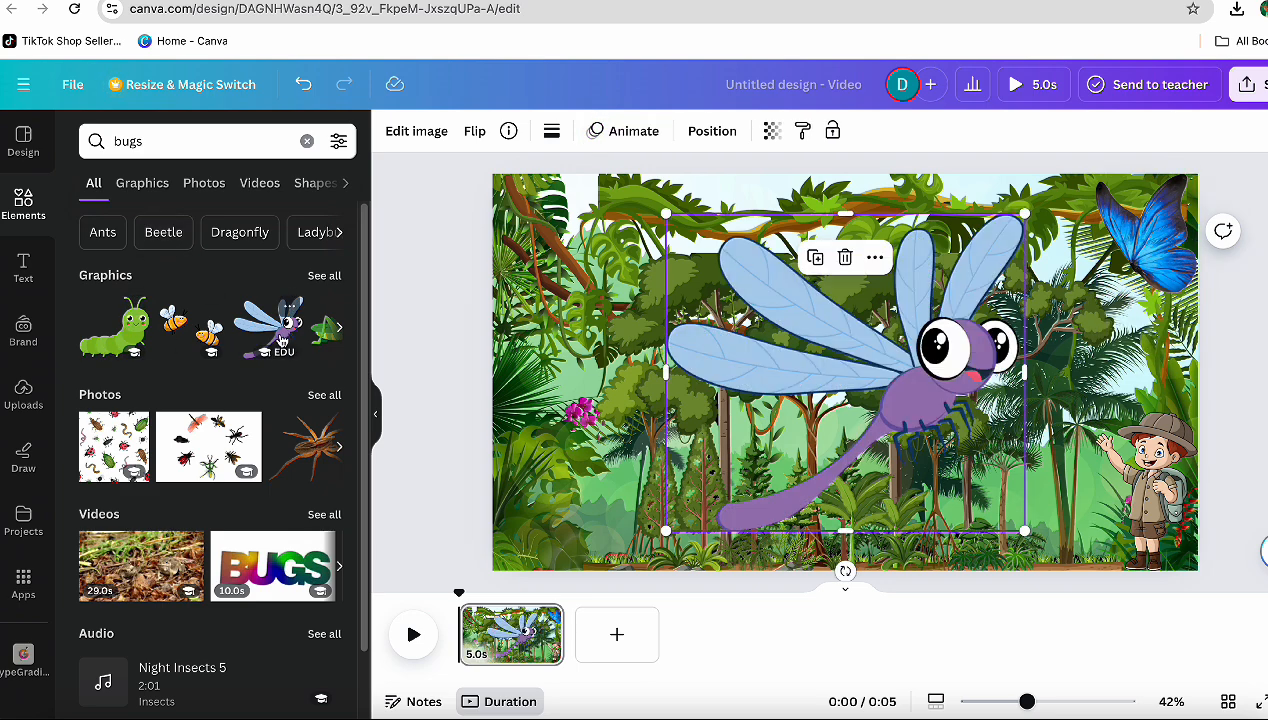
{"action": "left_click_drag", "start_coordinate": [669, 215], "coordinate": [890, 412]}
{"action": "left_click_drag", "start_coordinate": [946, 500], "coordinate": [538, 256]}
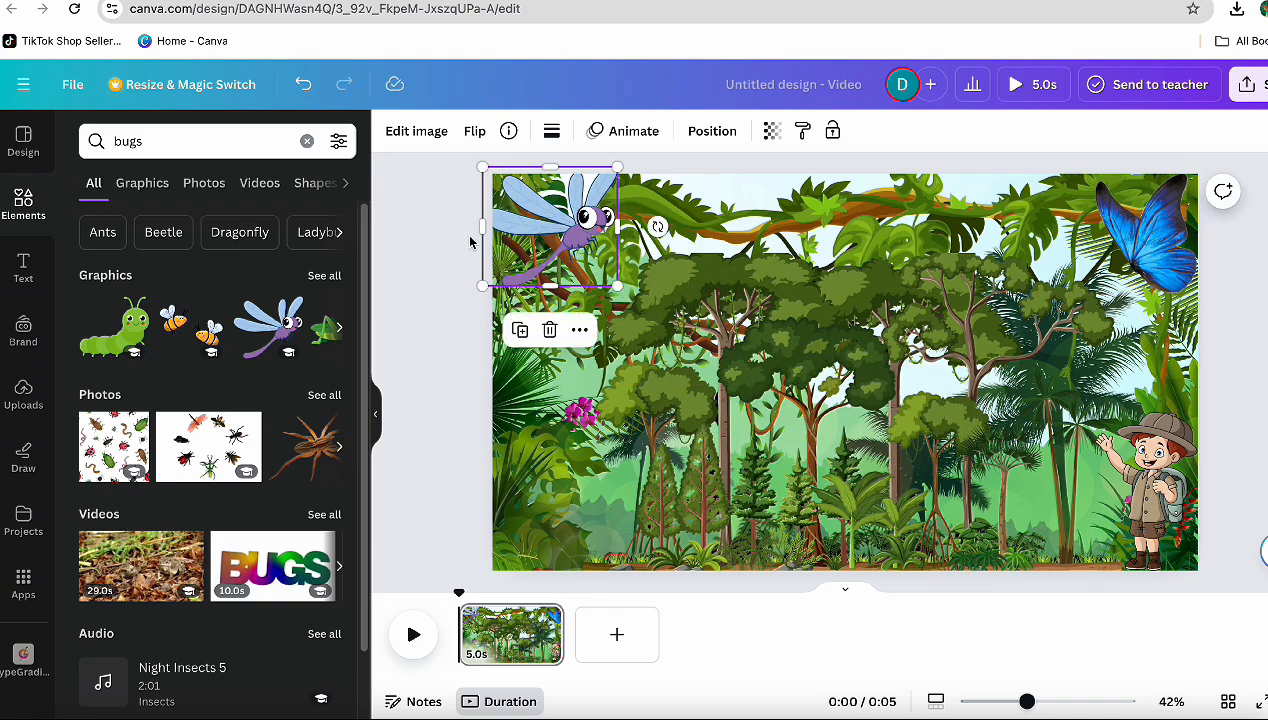
Step: Create a custom animation for the dragonfly along a looping path across the page to its right edge
{"action": "left_click", "coordinate": [652, 138]}
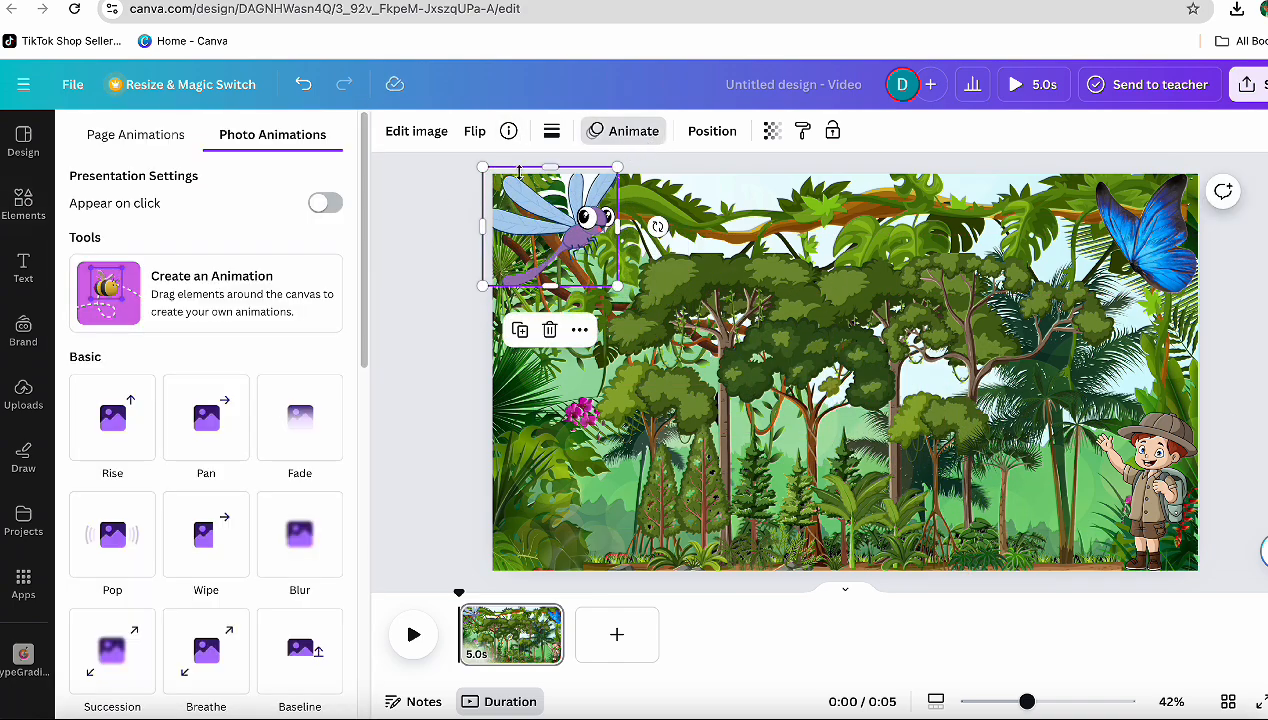
{"action": "left_click", "coordinate": [130, 295]}
{"action": "mouse_move", "coordinate": [510, 263]}
{"action": "left_mouse_down"}
{"action": "mouse_move", "coordinate": [551, 284]}
{"action": "mouse_move", "coordinate": [547, 361]}
{"action": "mouse_move", "coordinate": [525, 328]}
{"action": "mouse_move", "coordinate": [628, 396]}
{"action": "mouse_move", "coordinate": [577, 453]}
{"action": "mouse_move", "coordinate": [667, 369]}
{"action": "mouse_move", "coordinate": [732, 480]}
{"action": "mouse_move", "coordinate": [664, 460]}
{"action": "mouse_move", "coordinate": [839, 466]}
{"action": "mouse_move", "coordinate": [878, 538]}
{"action": "mouse_move", "coordinate": [964, 462]}
{"action": "mouse_move", "coordinate": [887, 392]}
{"action": "mouse_move", "coordinate": [779, 401]}
{"action": "mouse_move", "coordinate": [817, 319]}
{"action": "mouse_move", "coordinate": [936, 451]}
{"action": "mouse_move", "coordinate": [980, 350]}
{"action": "mouse_move", "coordinate": [1012, 318]}
{"action": "mouse_move", "coordinate": [1121, 444]}
{"action": "mouse_move", "coordinate": [1238, 383]}
{"action": "left_mouse_up"}
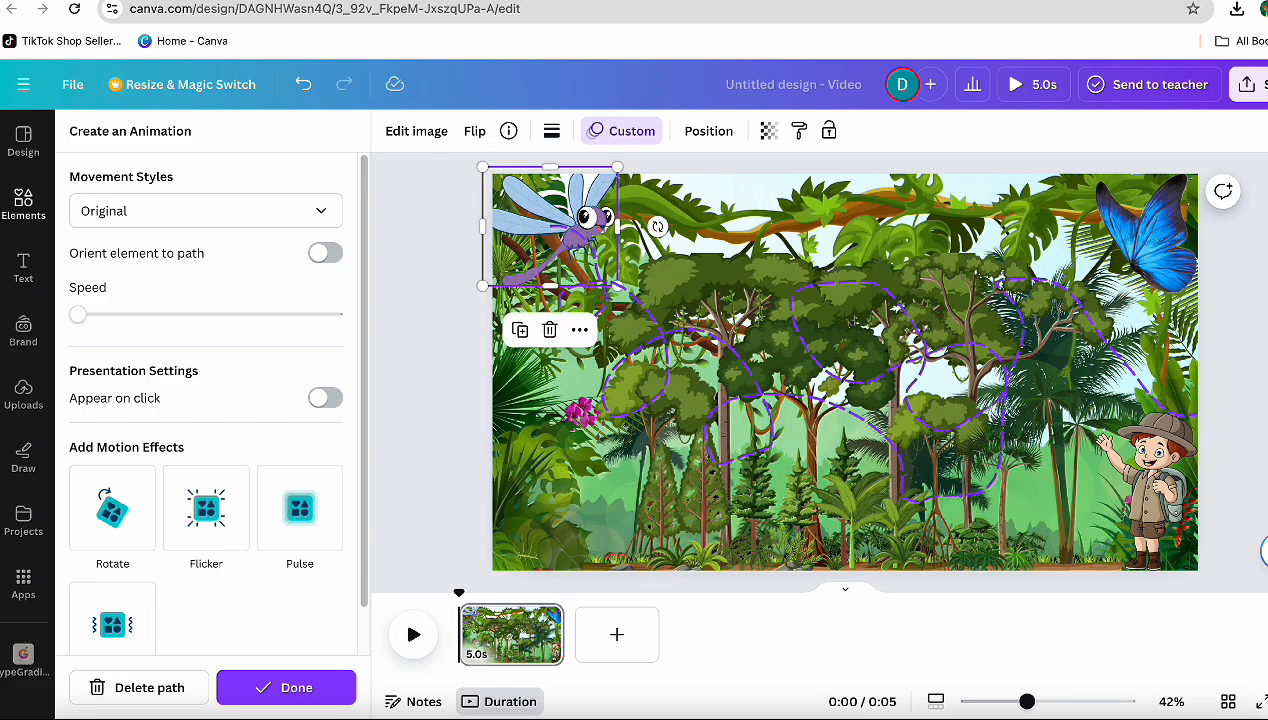
Step: Add the green caterpillar graphic from an elements search for "bugs" and place it, shrunk, in the page's lower-left corner
{"action": "left_click", "coordinate": [23, 203]}
{"action": "left_click", "coordinate": [170, 145]}
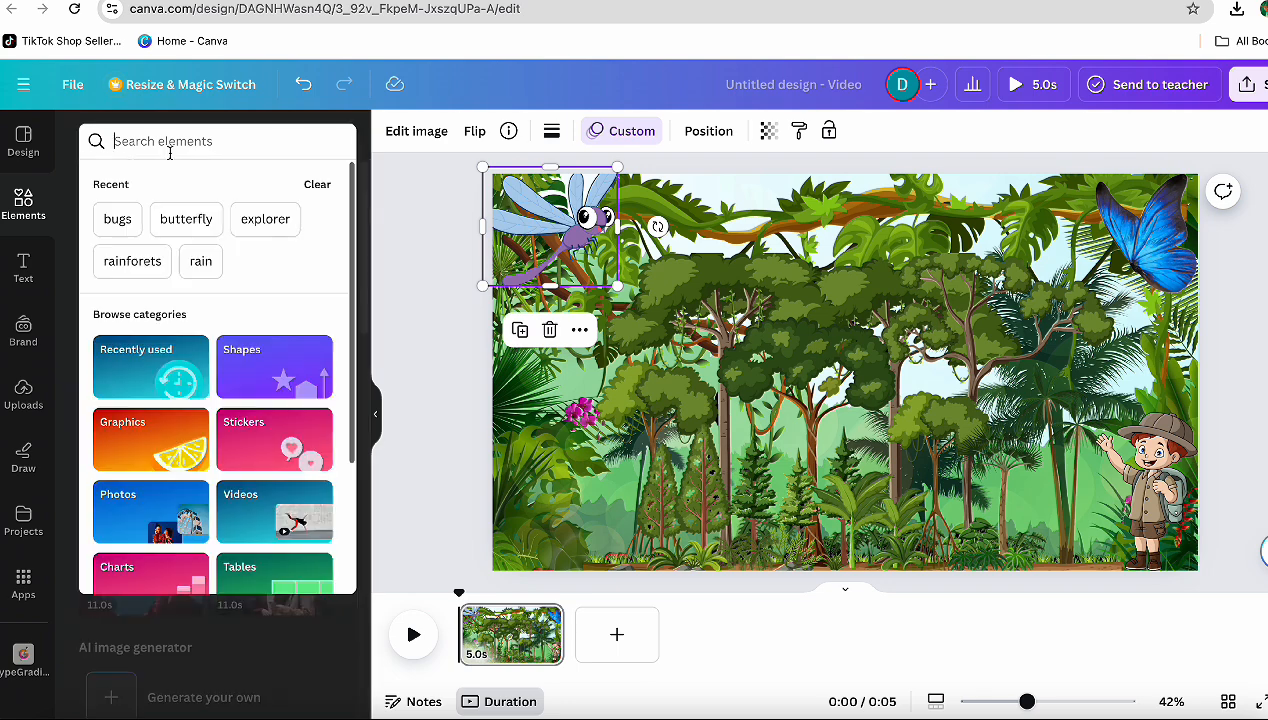
{"action": "type", "text": "bugs"}
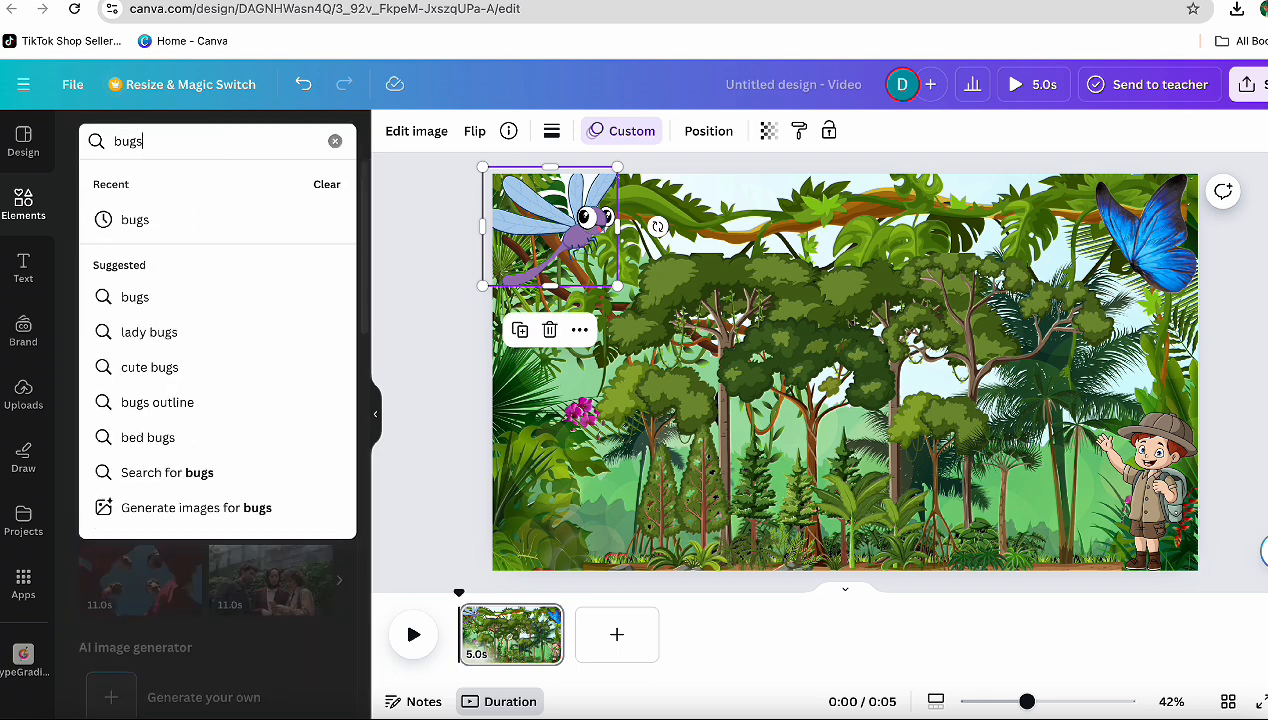
{"action": "left_click", "coordinate": [141, 297]}
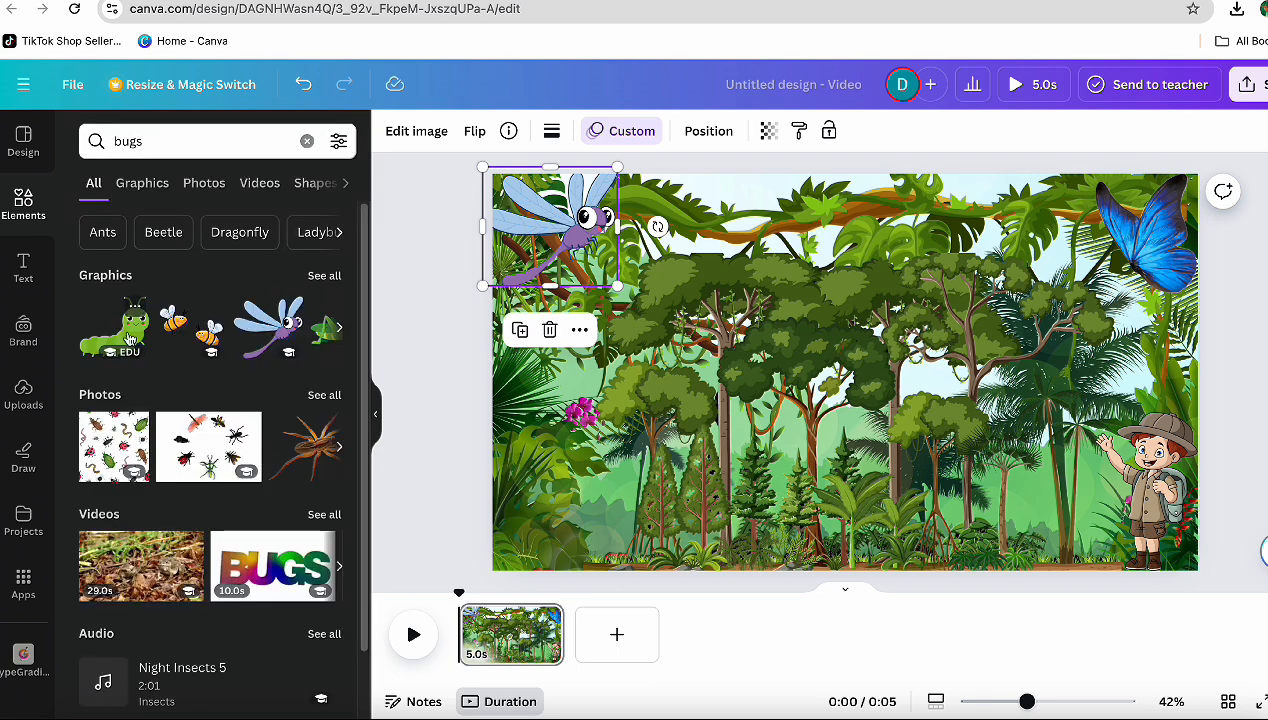
{"action": "left_click", "coordinate": [128, 340]}
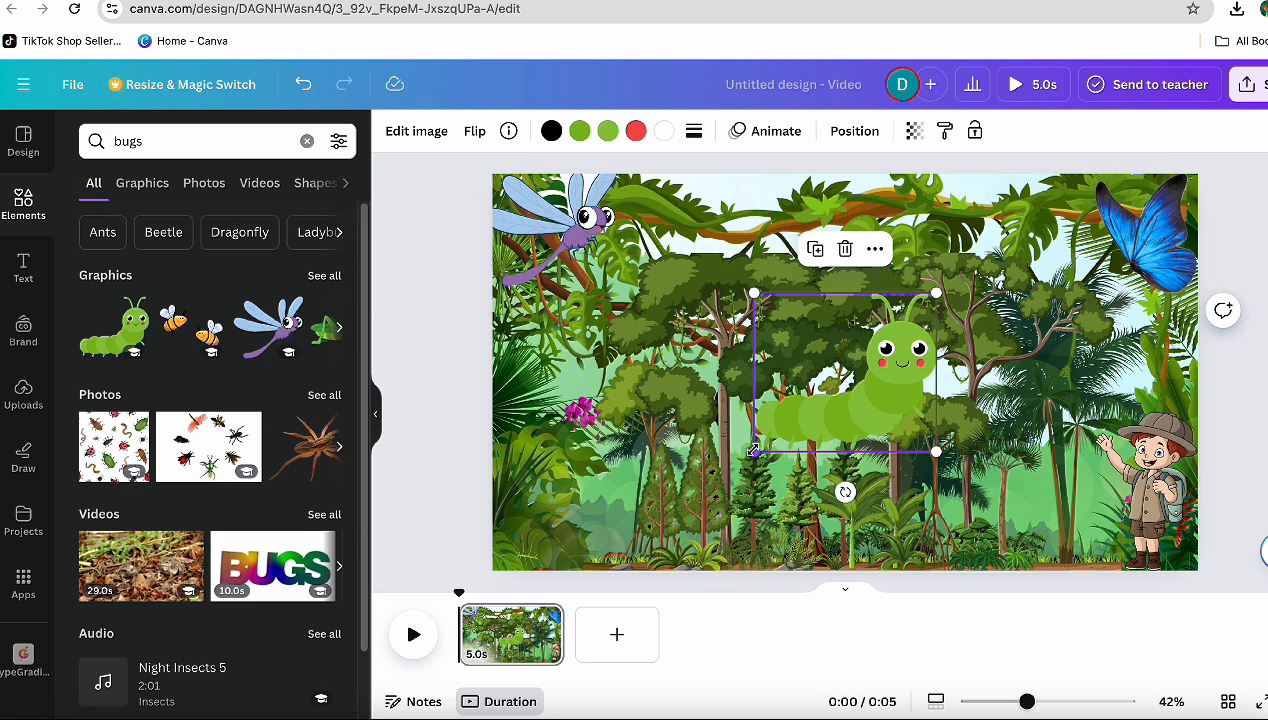
{"action": "left_click_drag", "start_coordinate": [754, 451], "coordinate": [525, 527]}
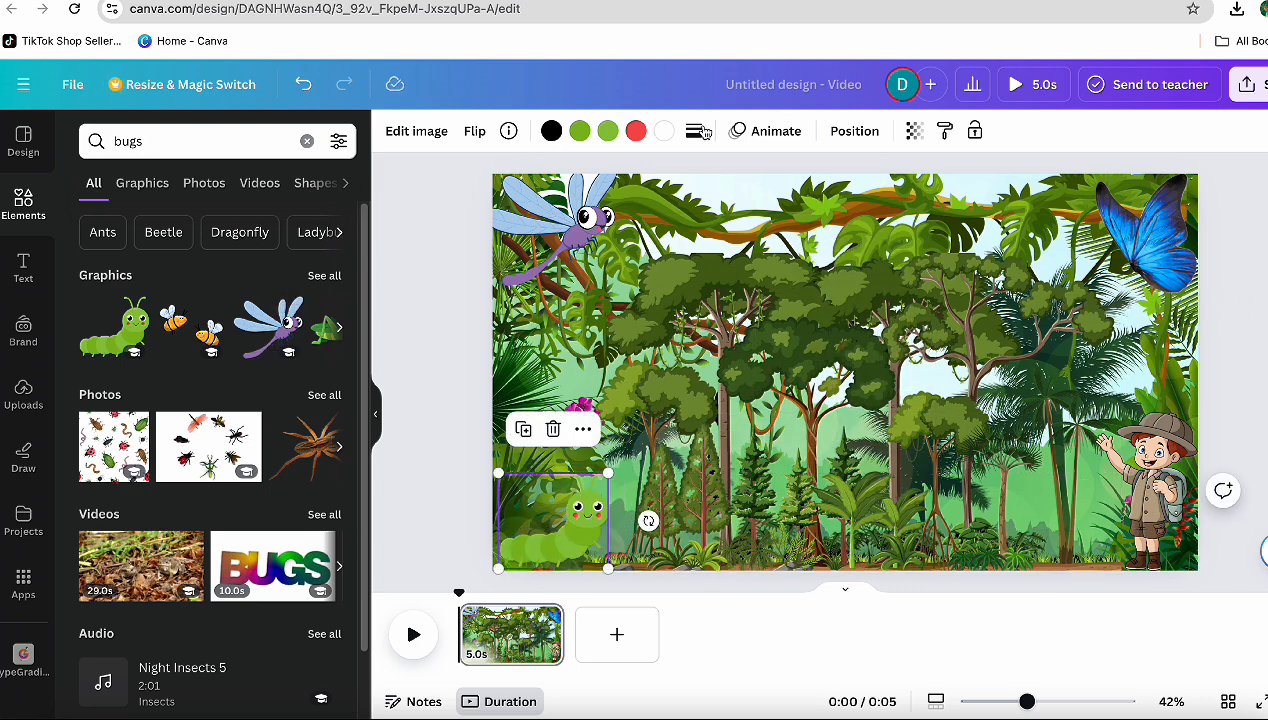
Step: Create a custom animation for the caterpillar along a nearly straight horizontal path across the lower page to its right edge
{"action": "left_click", "coordinate": [752, 131]}
{"action": "left_click", "coordinate": [87, 302]}
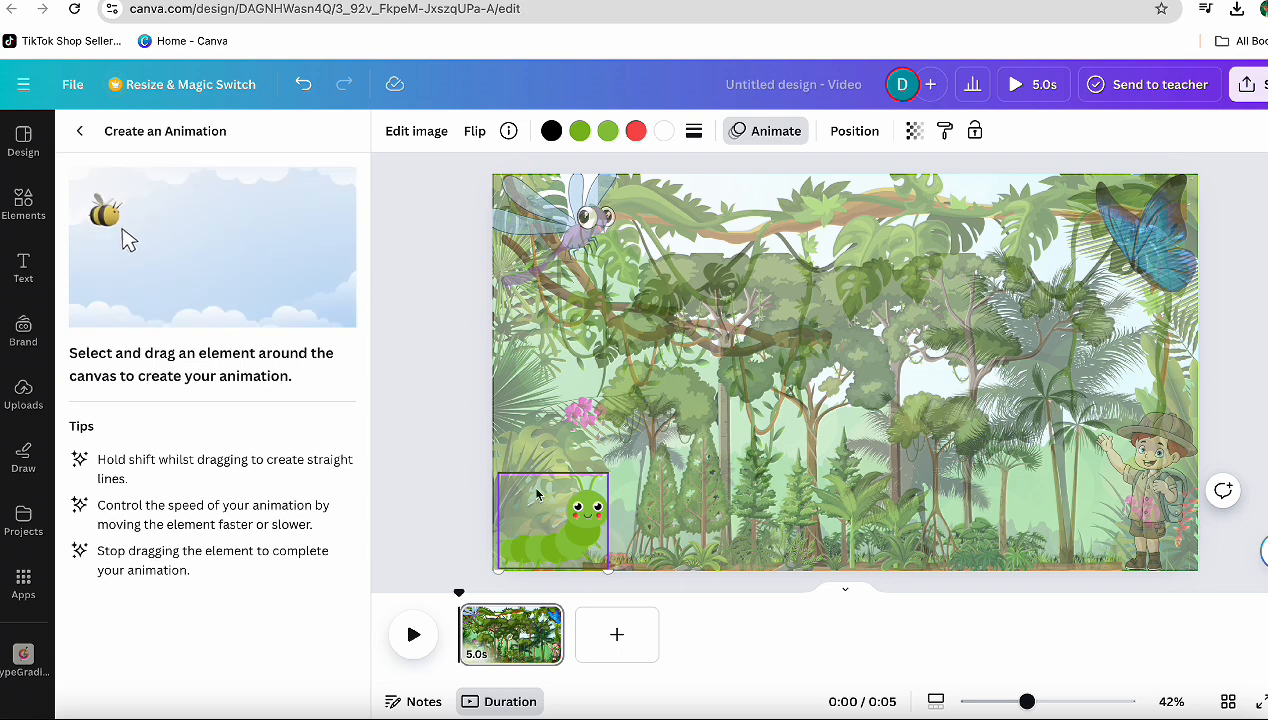
{"action": "mouse_move", "coordinate": [552, 525]}
{"action": "left_mouse_down"}
{"action": "mouse_move", "coordinate": [634, 535]}
{"action": "mouse_move", "coordinate": [1062, 528]}
{"action": "mouse_move", "coordinate": [1146, 512]}
{"action": "mouse_move", "coordinate": [1185, 522]}
{"action": "mouse_move", "coordinate": [1160, 515]}
{"action": "left_mouse_up"}
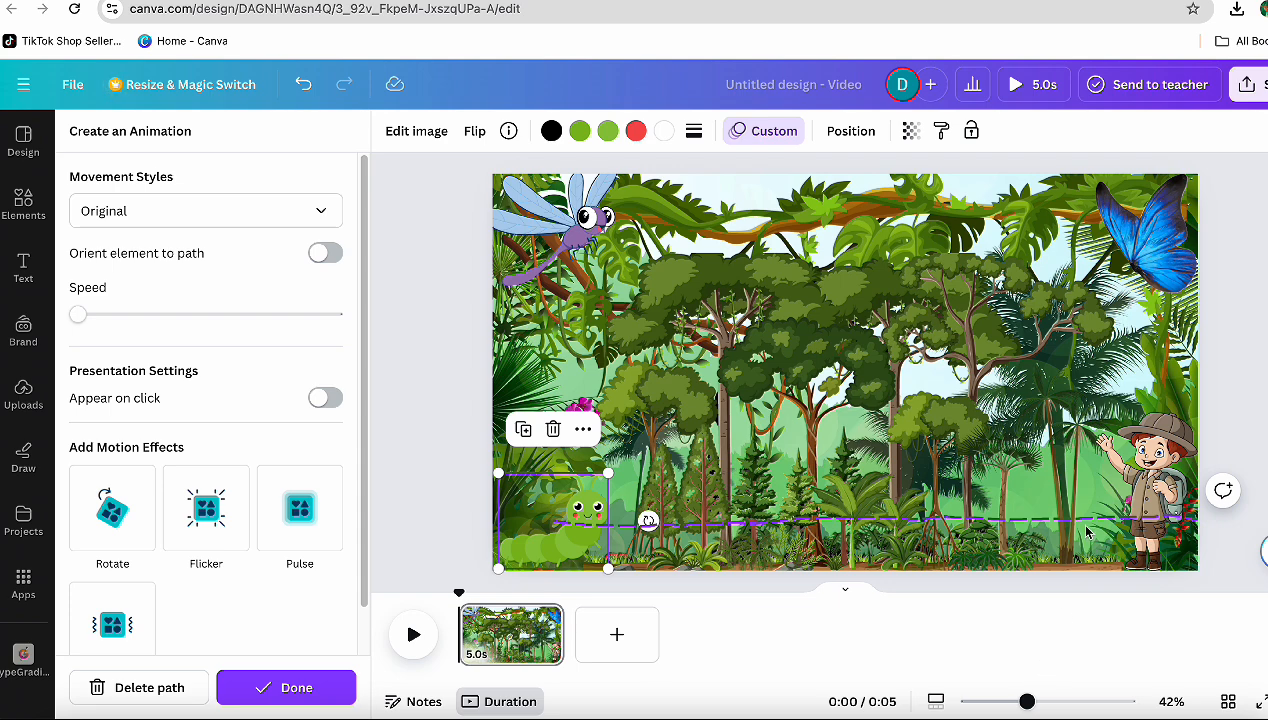
Step: Add a second page and stretch the rainforest background graphic with palm trees to cover it completely
{"action": "left_click", "coordinate": [617, 636]}
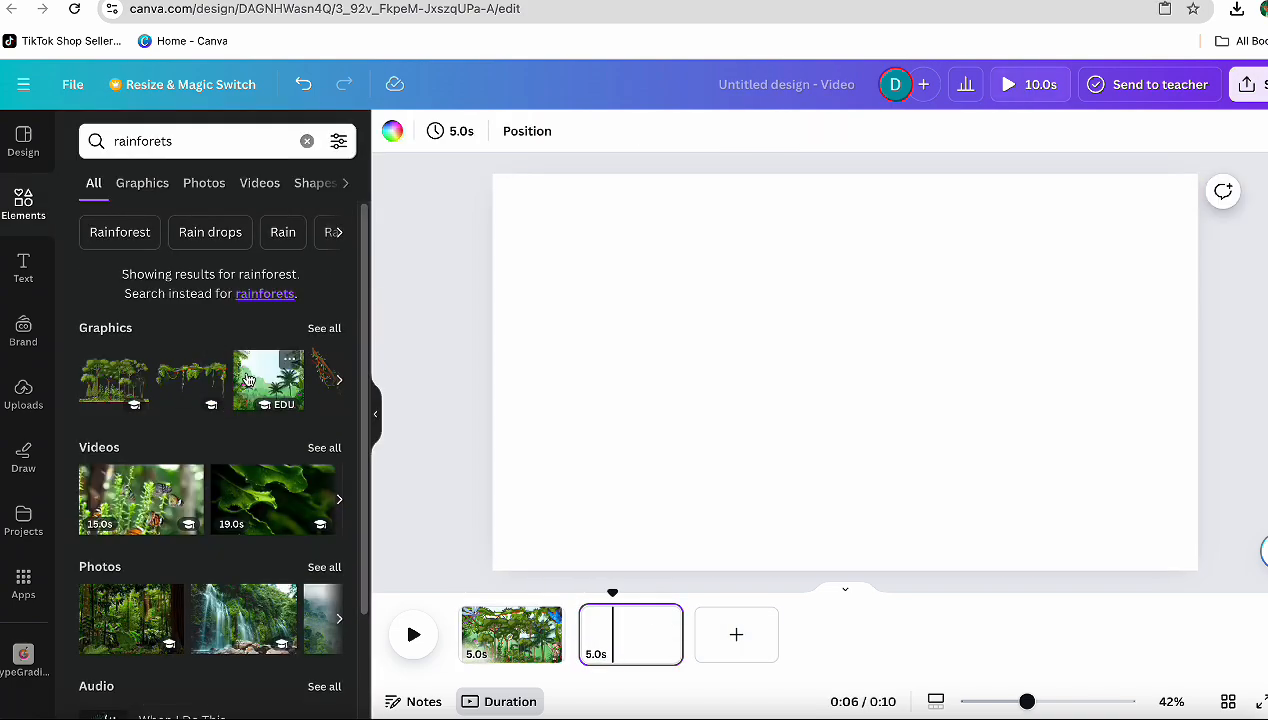
{"action": "left_click", "coordinate": [255, 381]}
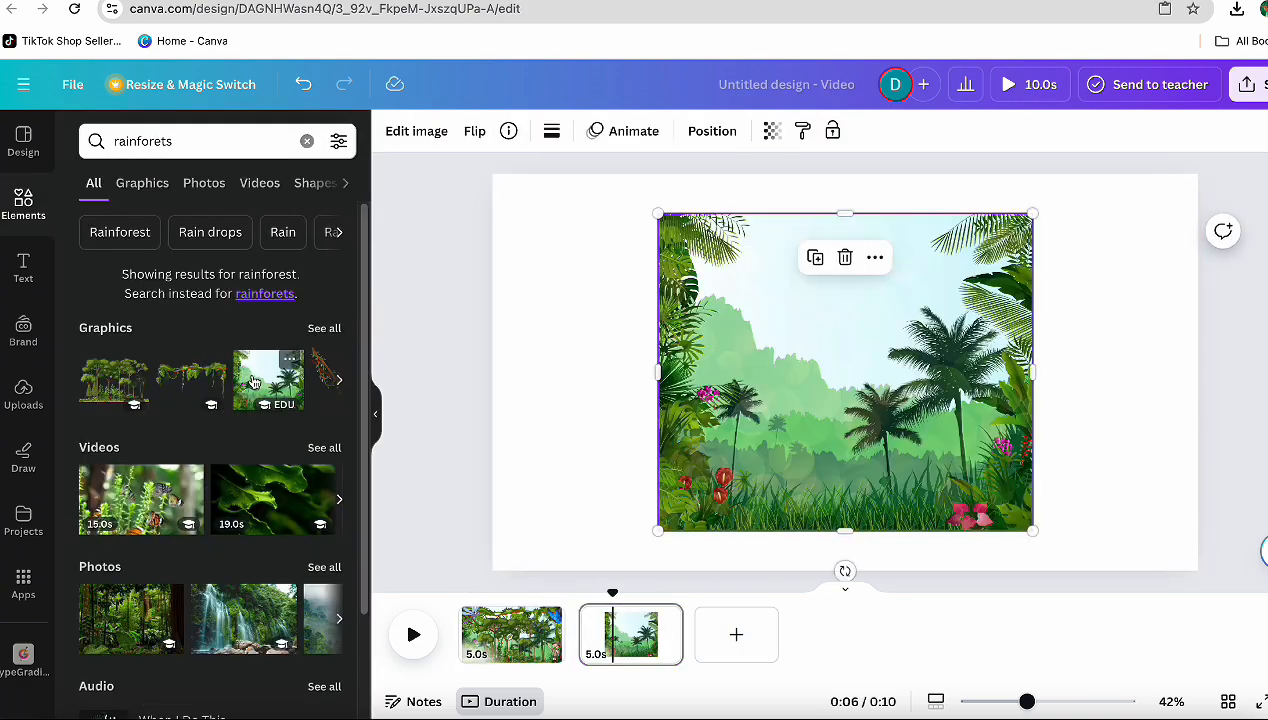
{"action": "left_click_drag", "start_coordinate": [655, 377], "coordinate": [492, 378]}
{"action": "left_click_drag", "start_coordinate": [1031, 371], "coordinate": [1213, 372]}
{"action": "left_click_drag", "start_coordinate": [855, 206], "coordinate": [852, 167]}
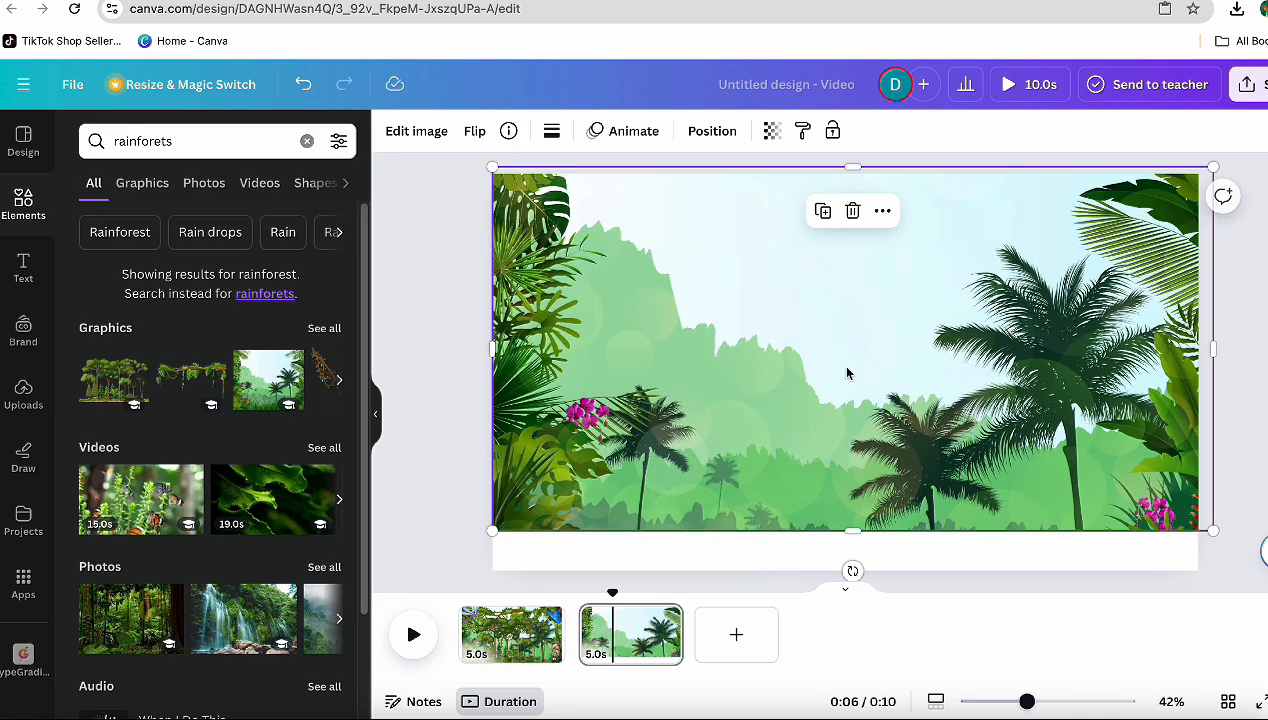
{"action": "left_click_drag", "start_coordinate": [852, 531], "coordinate": [850, 577]}
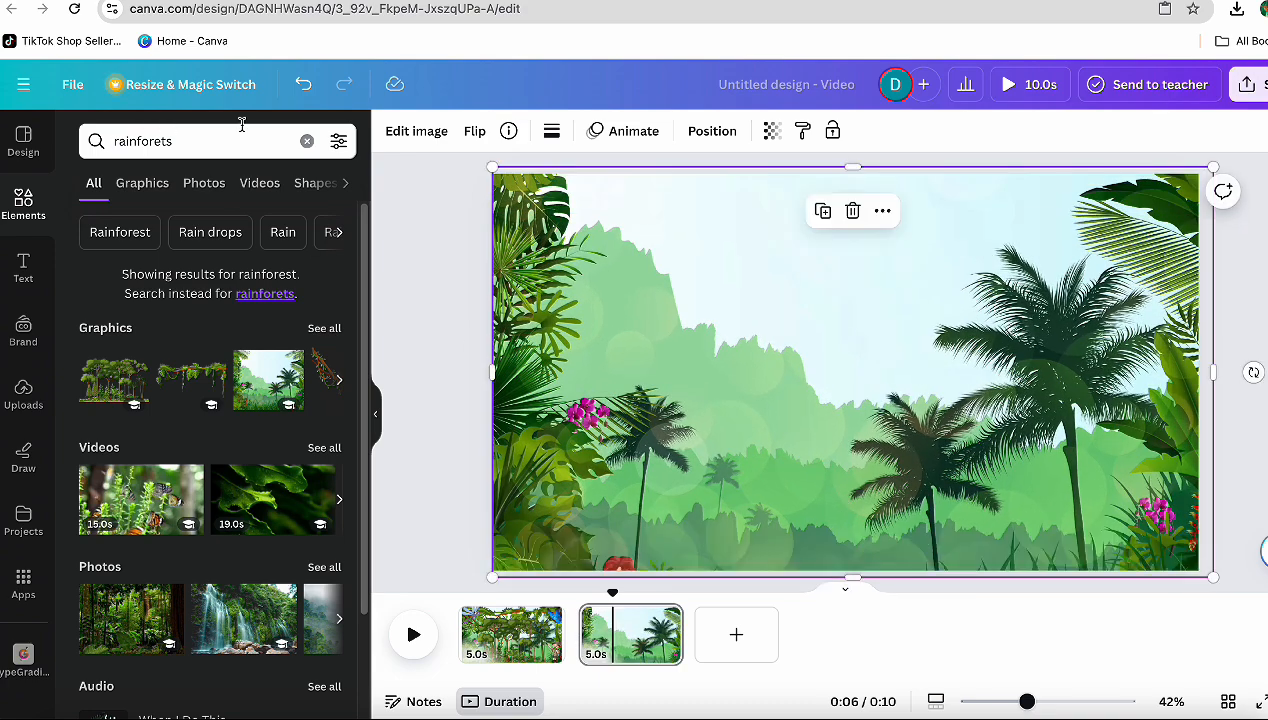
Step: Add the boy explorer from the recently used elements and place him in the second page's lower-right corner
{"action": "left_click", "coordinate": [307, 141]}
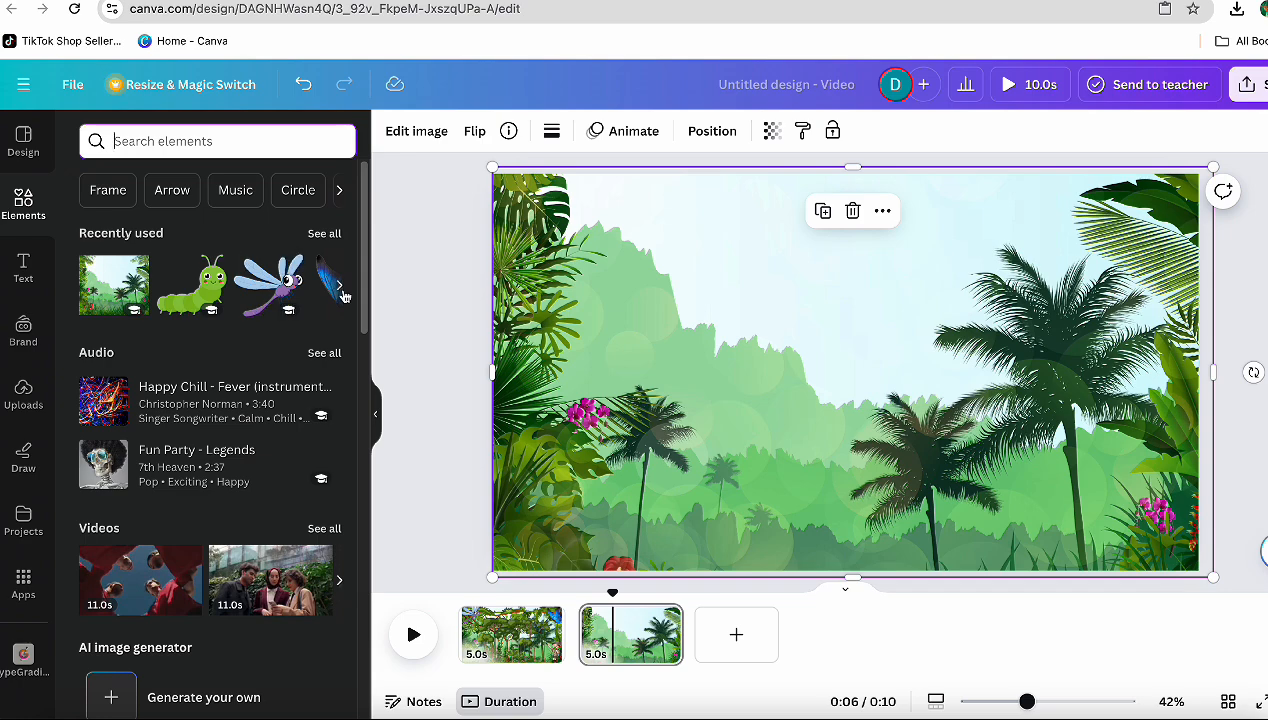
{"action": "left_click", "coordinate": [340, 287]}
{"action": "left_click", "coordinate": [197, 291]}
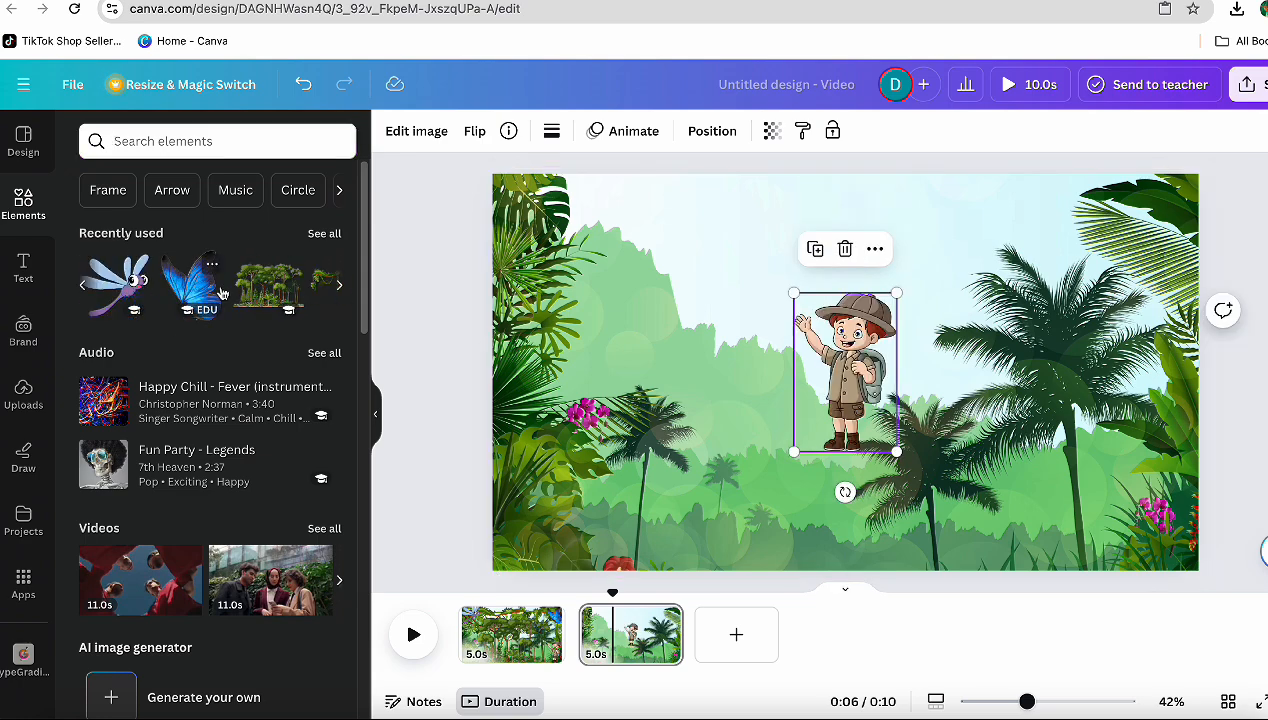
{"action": "left_click_drag", "start_coordinate": [840, 380], "coordinate": [1153, 510]}
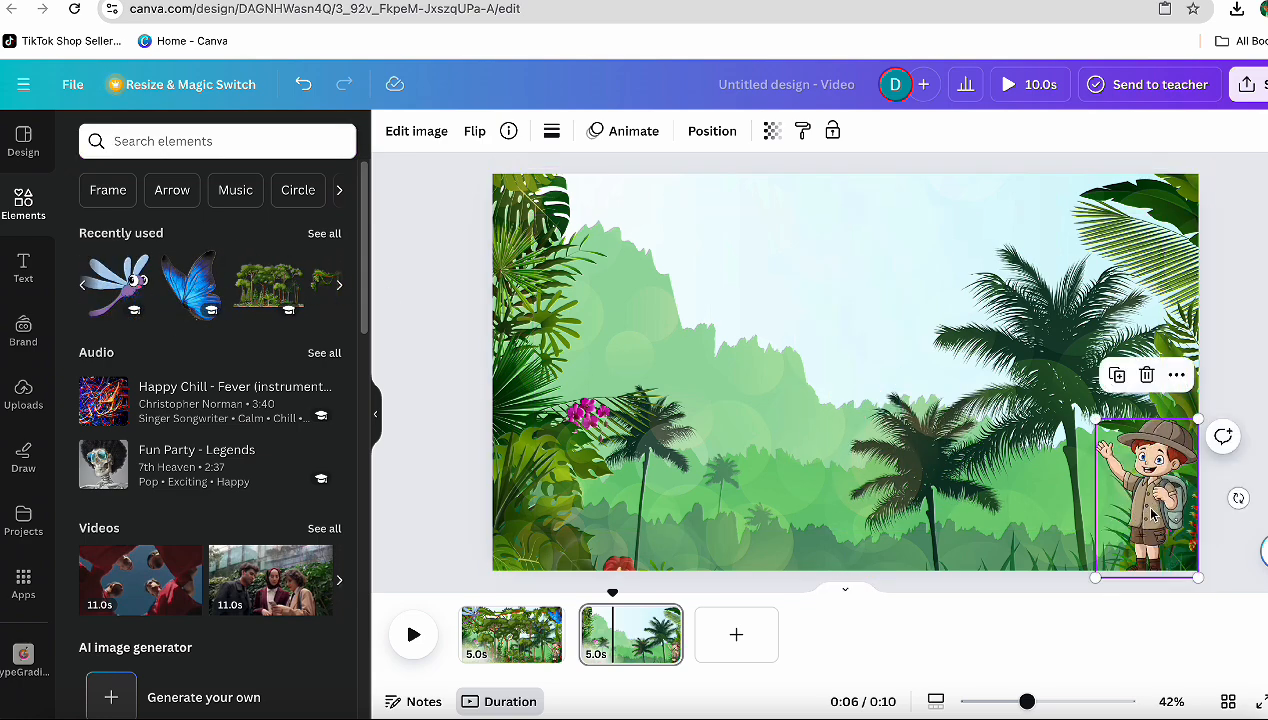
Step: Create a custom animation moving the explorer across the second page and past its left edge
{"action": "left_click", "coordinate": [634, 131]}
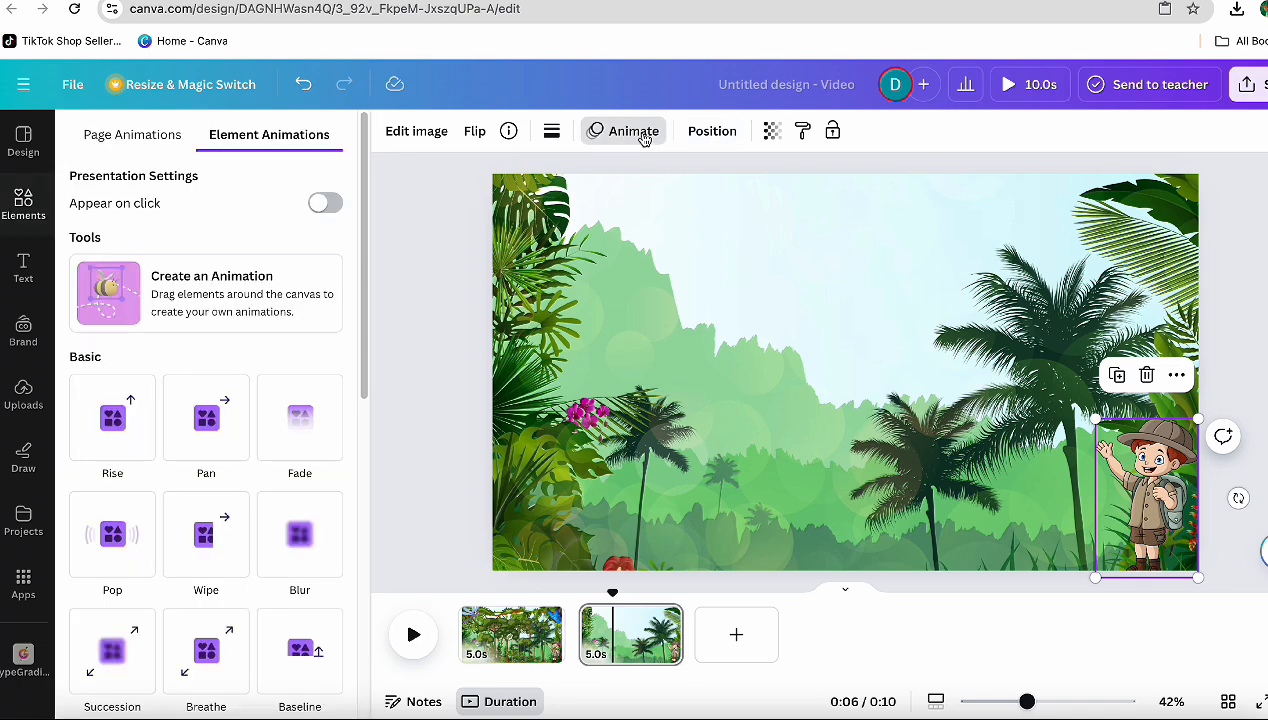
{"action": "left_click", "coordinate": [126, 283]}
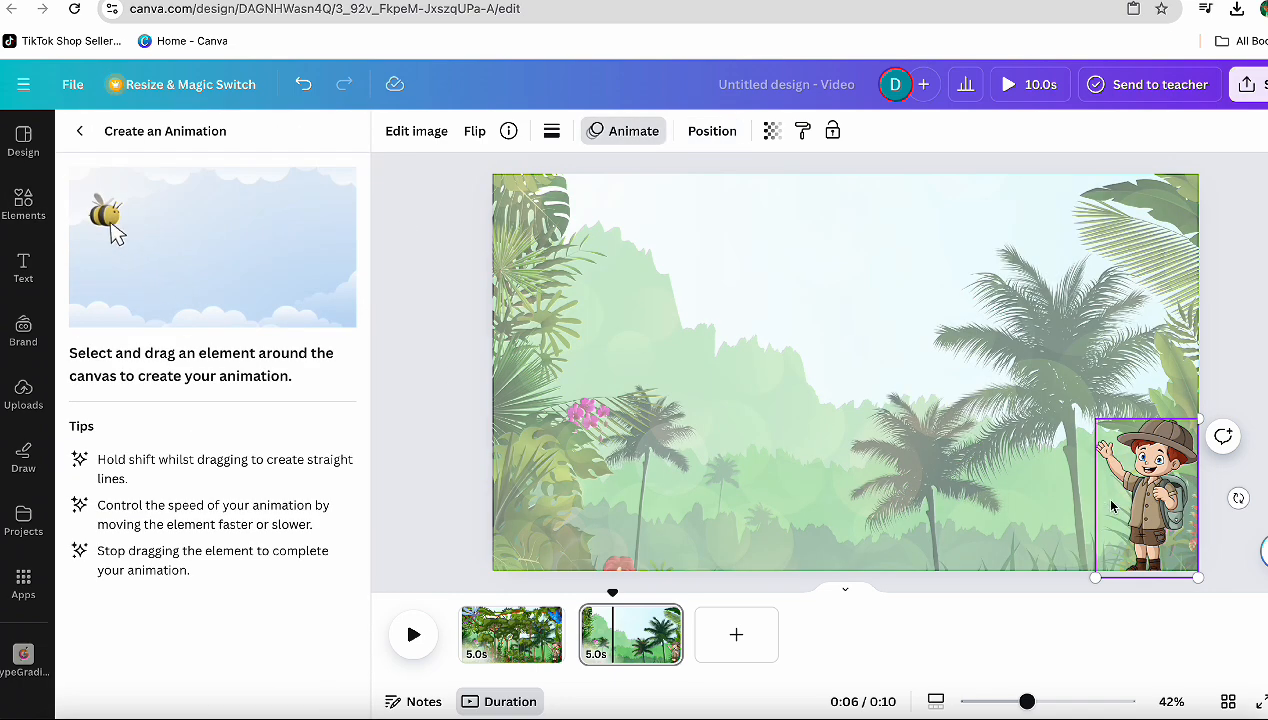
{"action": "mouse_move", "coordinate": [1163, 507]}
{"action": "left_mouse_down"}
{"action": "mouse_move", "coordinate": [895, 478]}
{"action": "mouse_move", "coordinate": [593, 468]}
{"action": "mouse_move", "coordinate": [525, 470]}
{"action": "mouse_move", "coordinate": [436, 502]}
{"action": "left_mouse_up"}
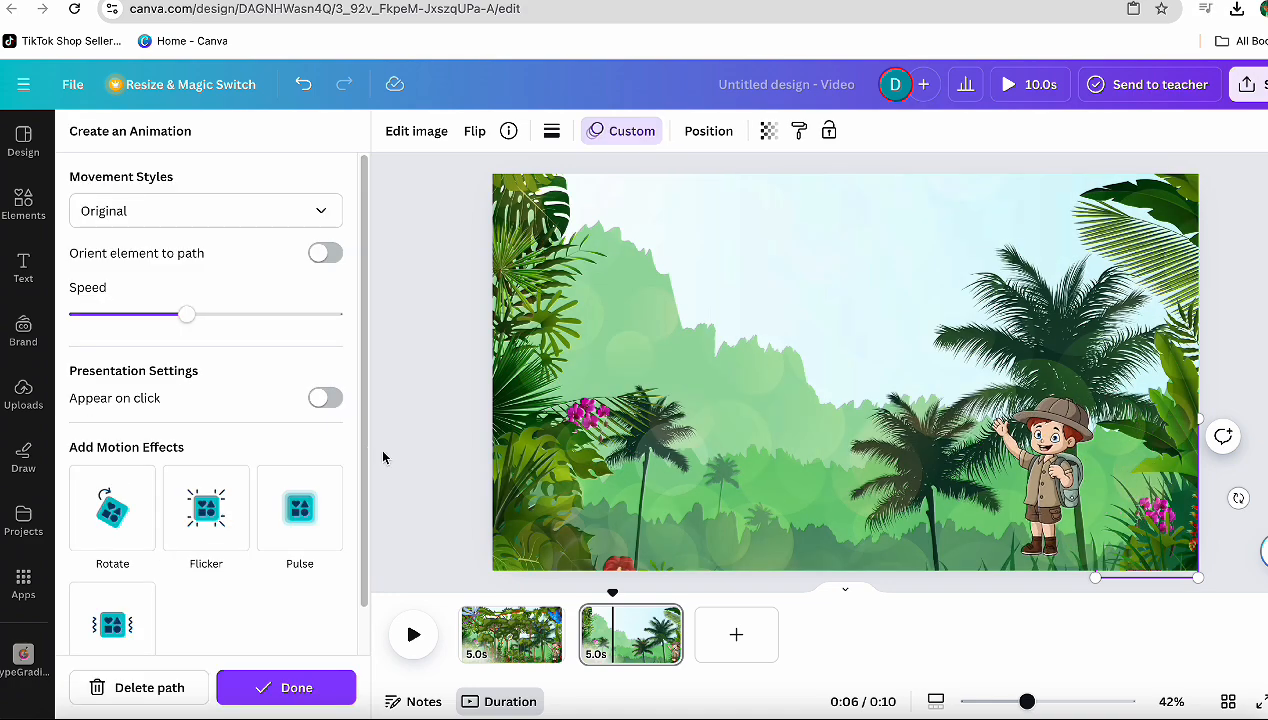
Step: Add the recently used blue butterfly to the second page and place it, reduced in size, over the upper-left corner
{"action": "left_click", "coordinate": [23, 203]}
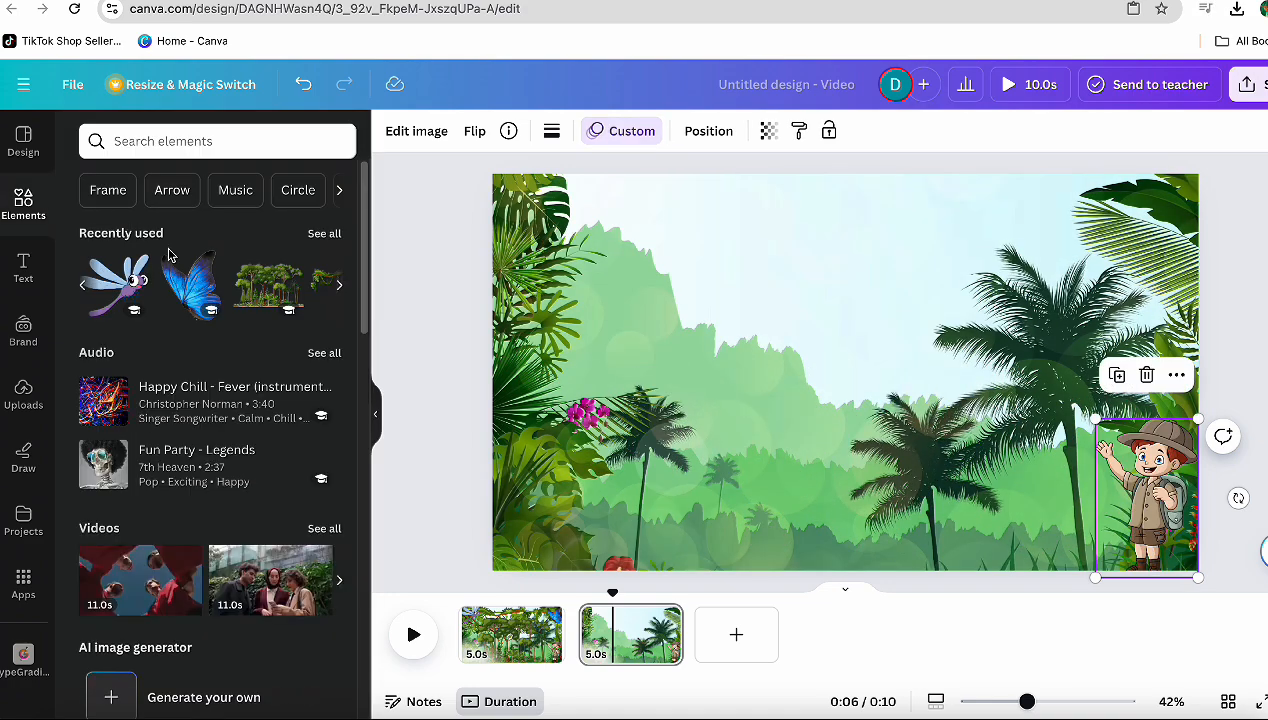
{"action": "left_click", "coordinate": [189, 284]}
{"action": "left_click_drag", "start_coordinate": [845, 385], "coordinate": [509, 233]}
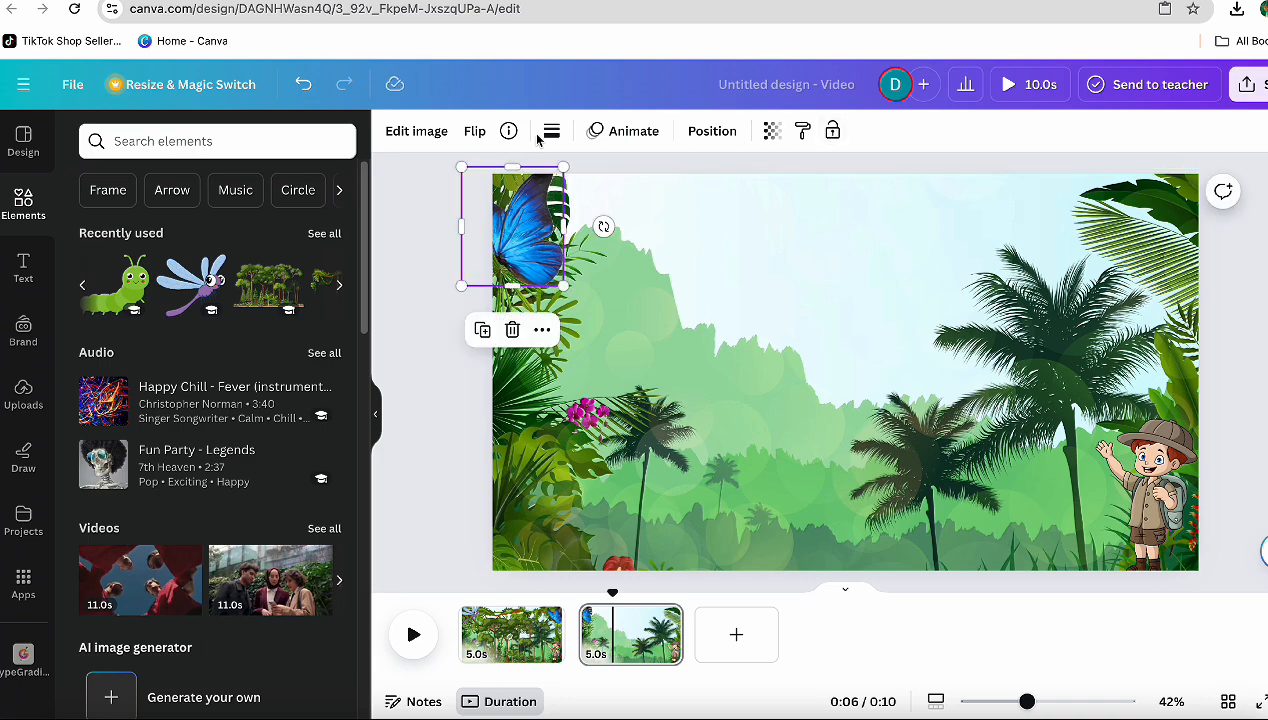
Step: Create a custom animation for the second page's butterfly, flying from the upper-left corner across the page
{"action": "left_click", "coordinate": [624, 130]}
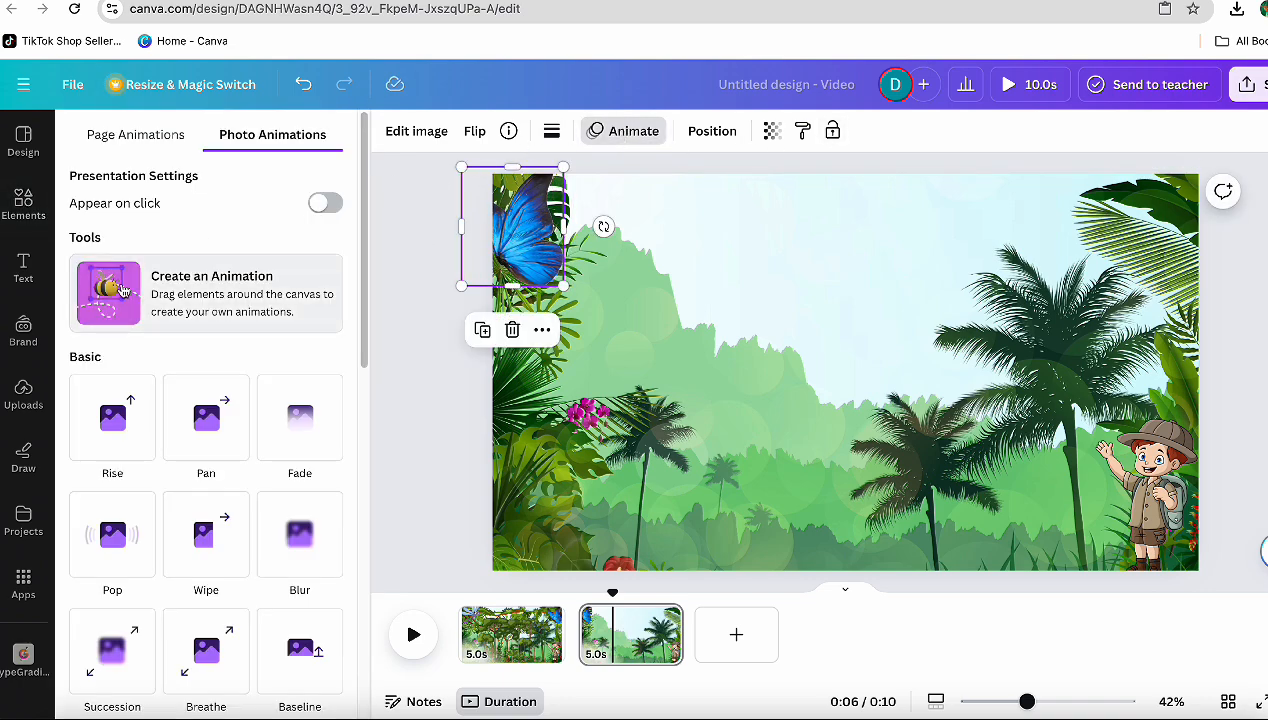
{"action": "left_click", "coordinate": [156, 277]}
{"action": "mouse_move", "coordinate": [505, 263]}
{"action": "left_mouse_down"}
{"action": "mouse_move", "coordinate": [563, 307]}
{"action": "mouse_move", "coordinate": [544, 327]}
{"action": "mouse_move", "coordinate": [673, 300]}
{"action": "mouse_move", "coordinate": [631, 383]}
{"action": "mouse_move", "coordinate": [796, 349]}
{"action": "mouse_move", "coordinate": [806, 480]}
{"action": "mouse_move", "coordinate": [989, 404]}
{"action": "mouse_move", "coordinate": [1010, 538]}
{"action": "mouse_move", "coordinate": [1071, 334]}
{"action": "mouse_move", "coordinate": [828, 401]}
{"action": "mouse_move", "coordinate": [763, 512]}
{"action": "mouse_move", "coordinate": [639, 429]}
{"action": "mouse_move", "coordinate": [812, 302]}
{"action": "mouse_move", "coordinate": [716, 312]}
{"action": "mouse_move", "coordinate": [827, 463]}
{"action": "mouse_move", "coordinate": [980, 408]}
{"action": "mouse_move", "coordinate": [907, 368]}
{"action": "mouse_move", "coordinate": [872, 368]}
{"action": "left_mouse_up"}
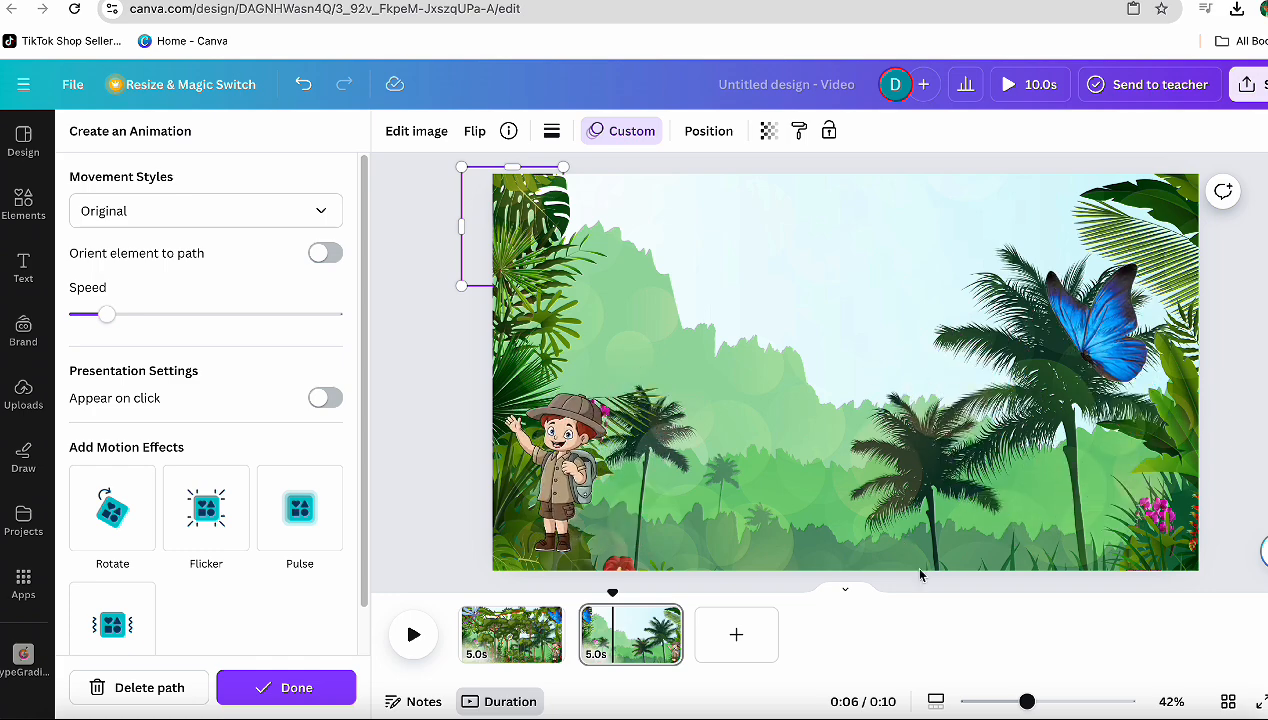
Step: Add a third page and stretch the jungle graphic with palm trees from the rainforest results to fill it
{"action": "left_click", "coordinate": [737, 636]}
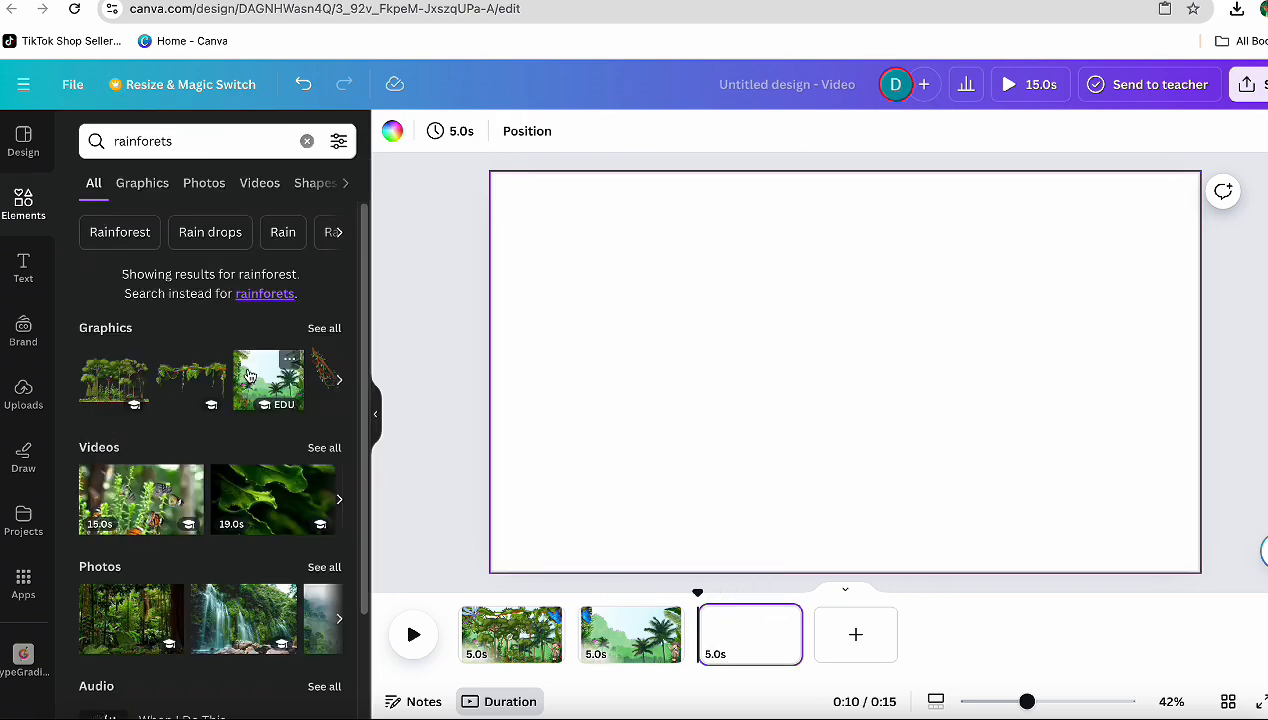
{"action": "left_click", "coordinate": [269, 381]}
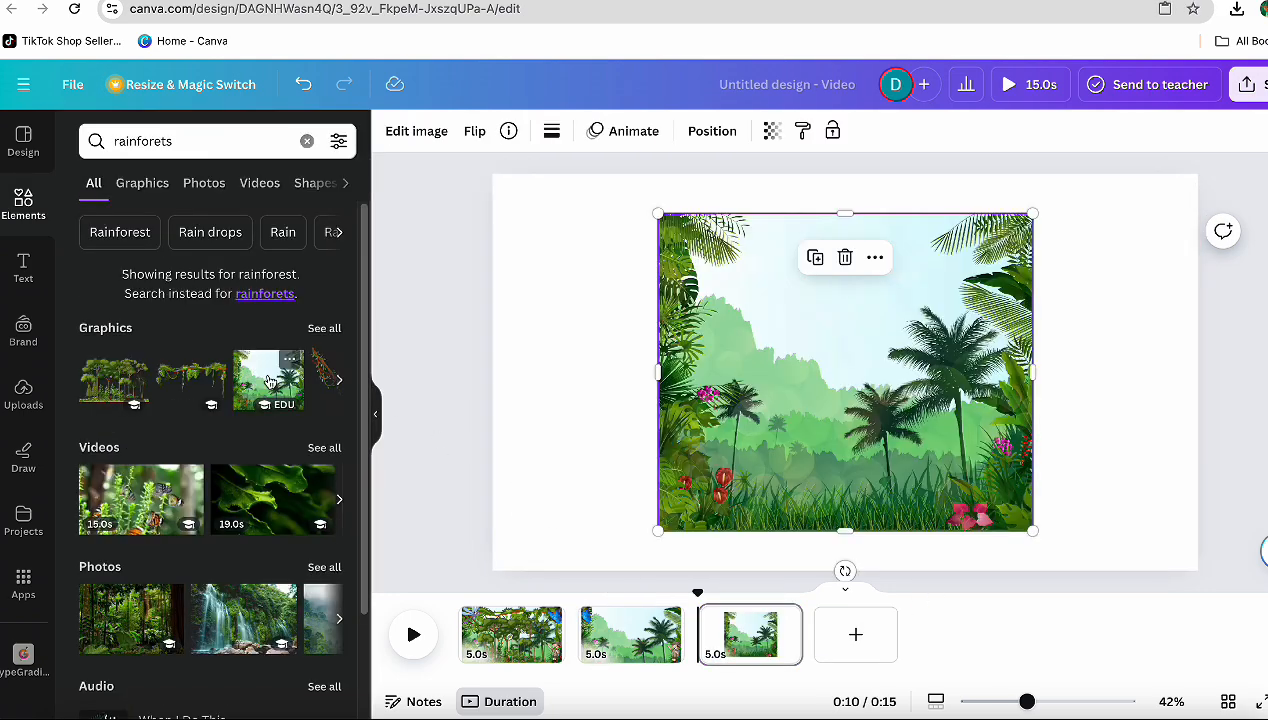
{"action": "left_click_drag", "start_coordinate": [660, 370], "coordinate": [493, 372]}
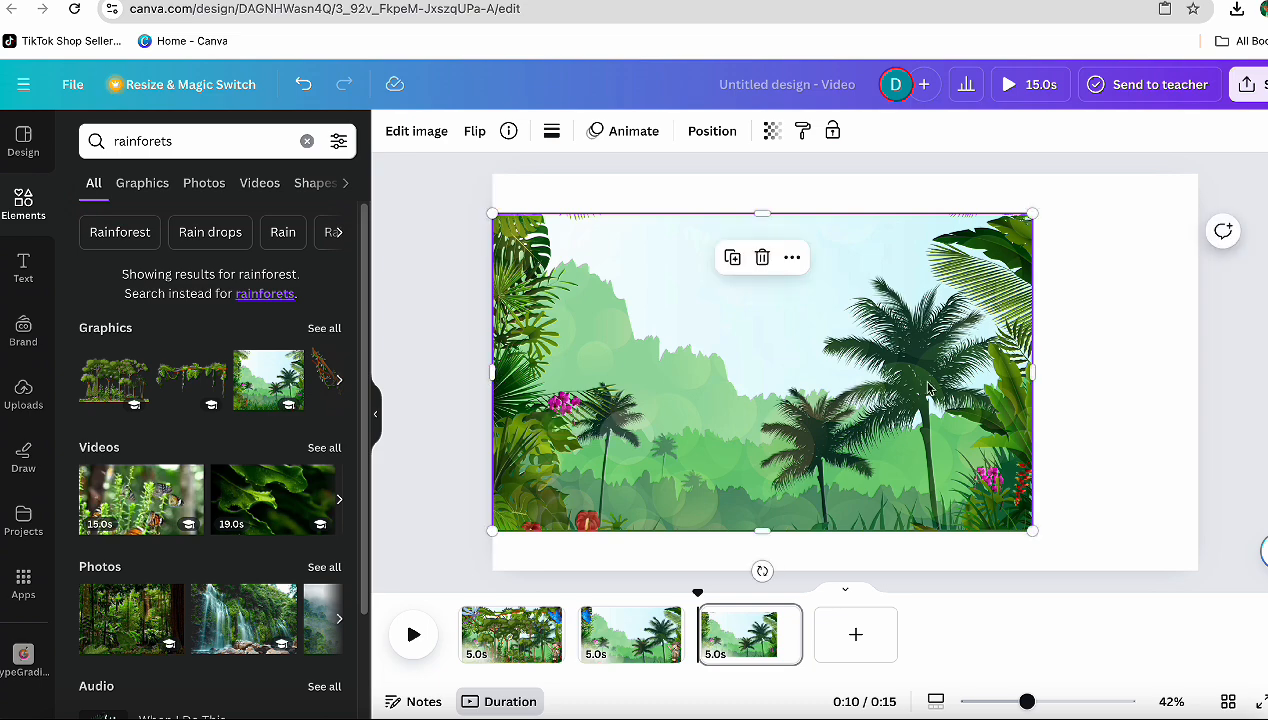
{"action": "left_click_drag", "start_coordinate": [1036, 381], "coordinate": [1226, 380]}
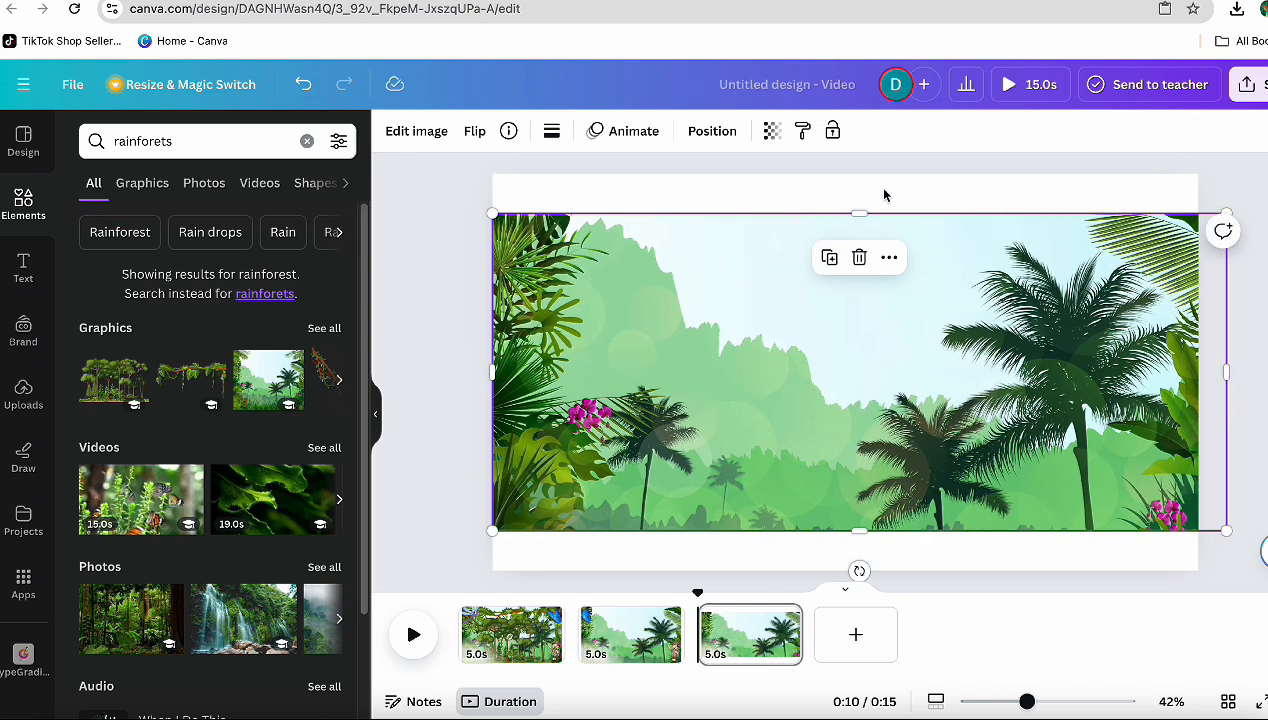
{"action": "left_click_drag", "start_coordinate": [865, 216], "coordinate": [859, 174]}
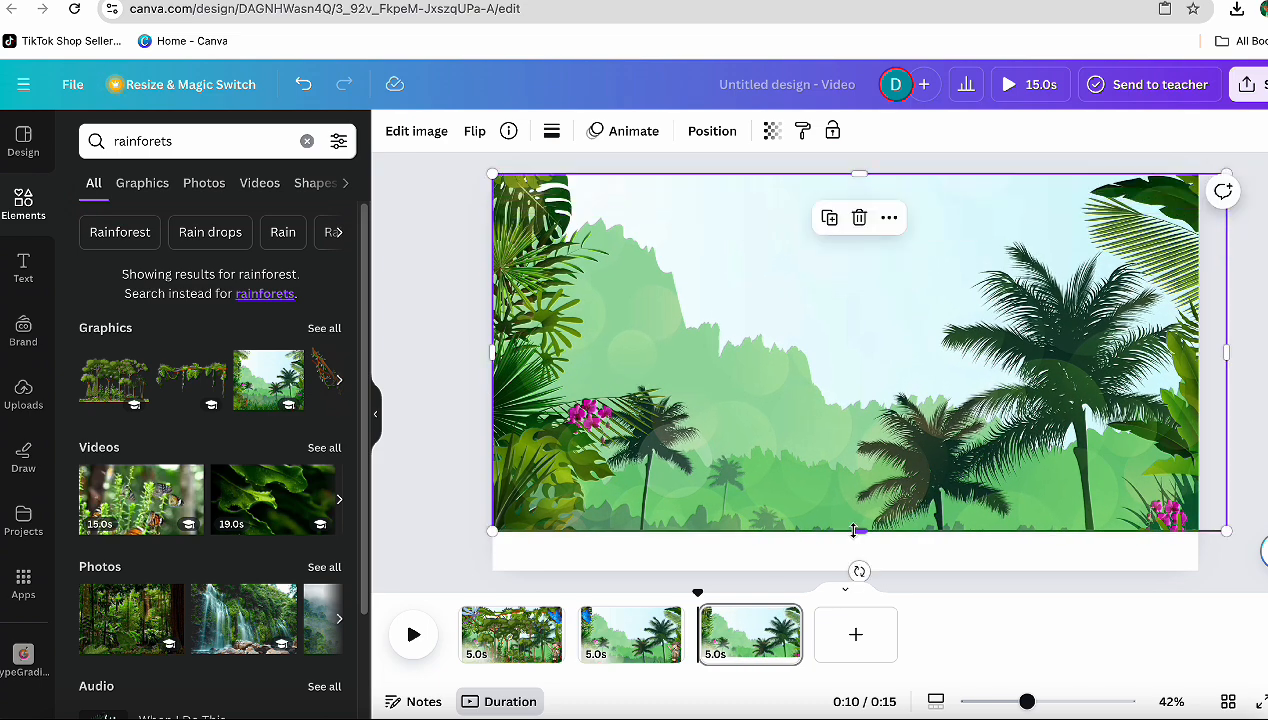
{"action": "left_click_drag", "start_coordinate": [853, 531], "coordinate": [855, 577]}
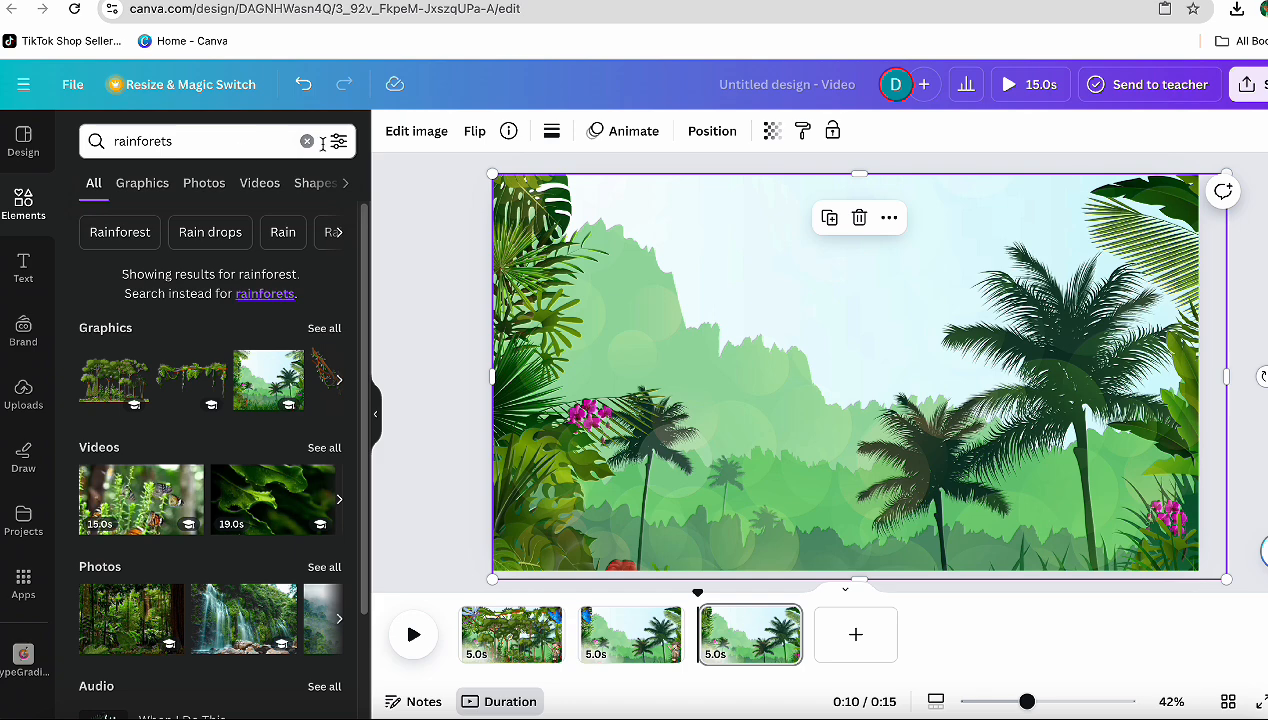
Step: Search the elements for bugs, add the purple dragonfly graphic and place it in the third page's upper-left corner
{"action": "left_click", "coordinate": [24, 204]}
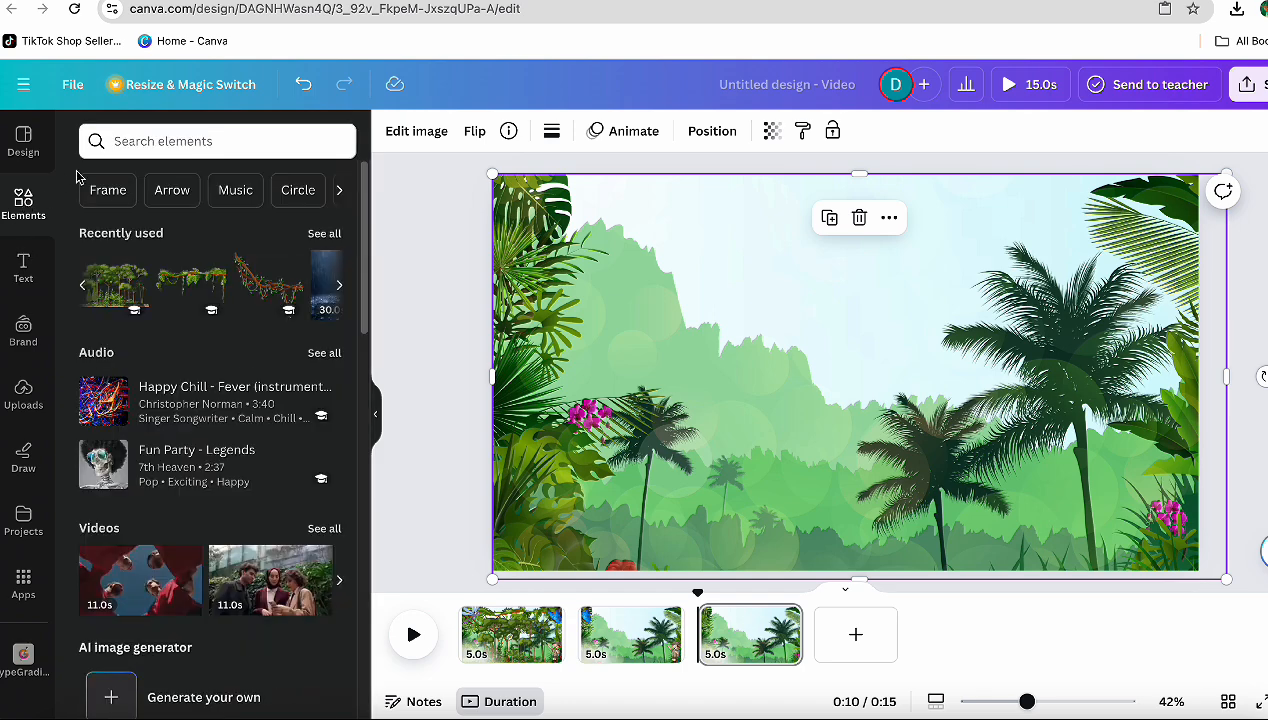
{"action": "left_click", "coordinate": [341, 287]}
{"action": "left_click", "coordinate": [260, 140]}
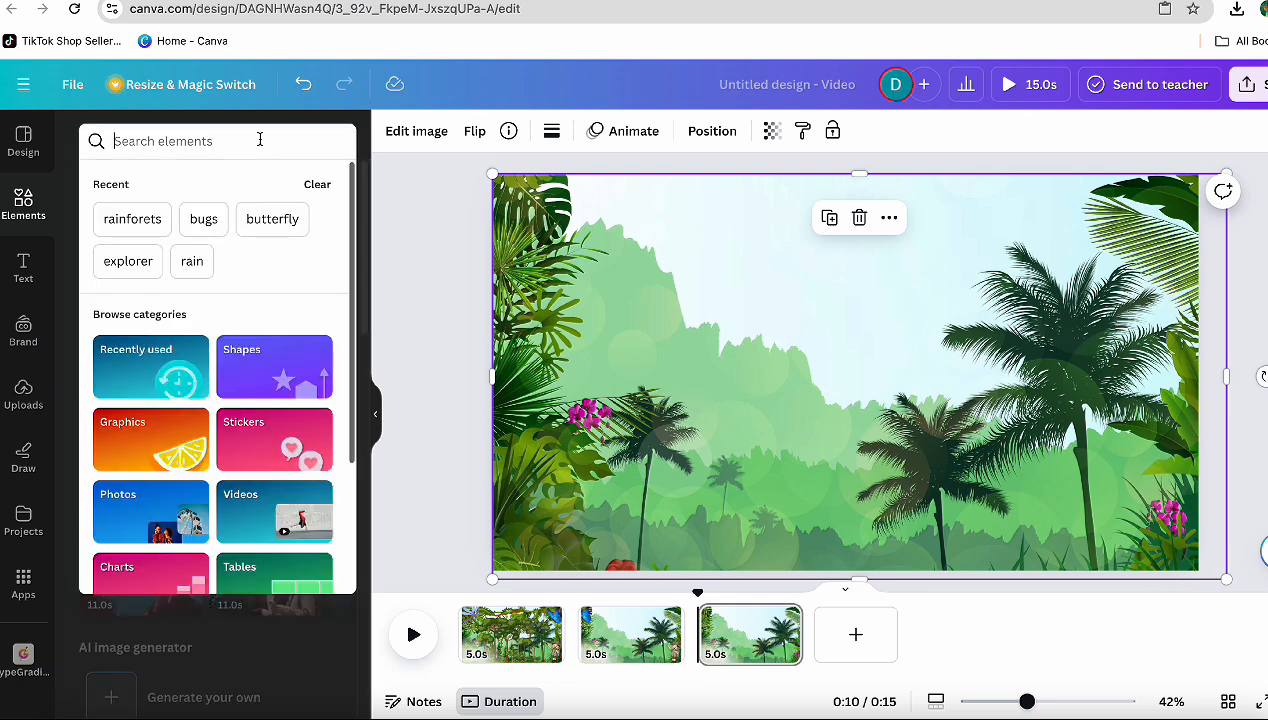
{"action": "left_click", "coordinate": [203, 218]}
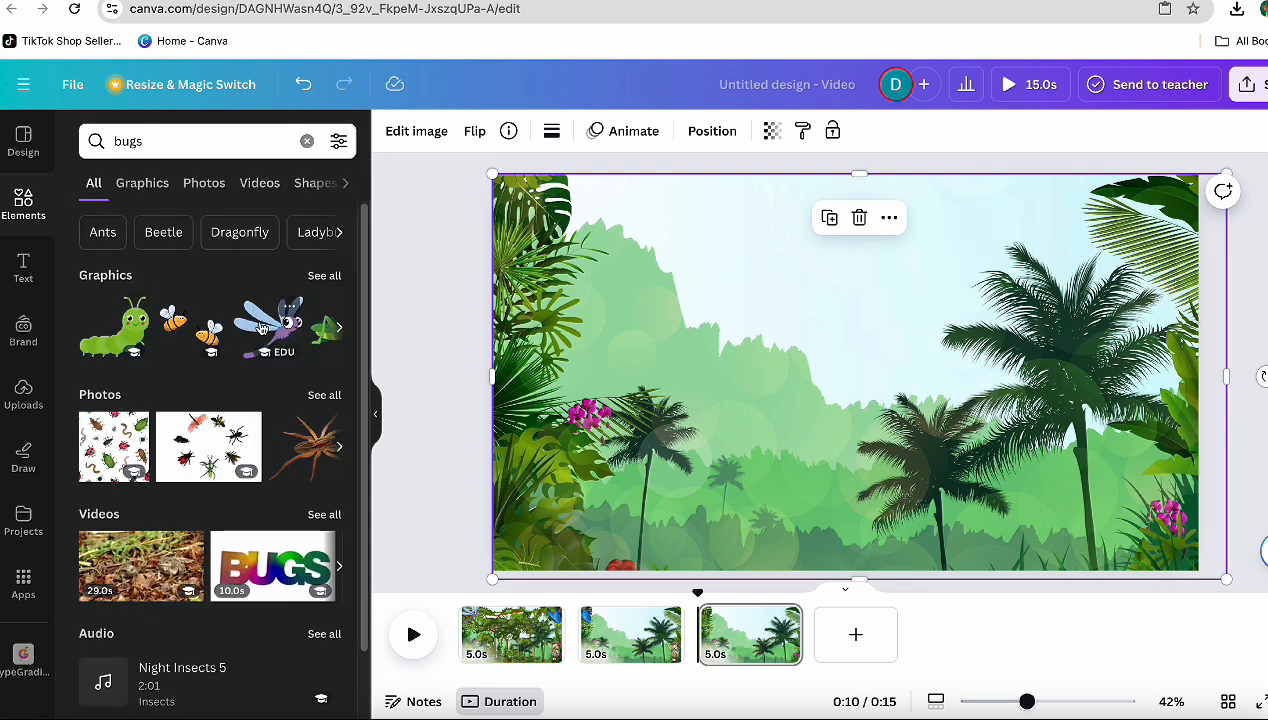
{"action": "left_click", "coordinate": [260, 328]}
{"action": "left_click_drag", "start_coordinate": [821, 373], "coordinate": [545, 252]}
Step: Create a custom animation for the third page's dragonfly, flying from the upper-left corner across to the right edge
{"action": "left_click", "coordinate": [636, 134]}
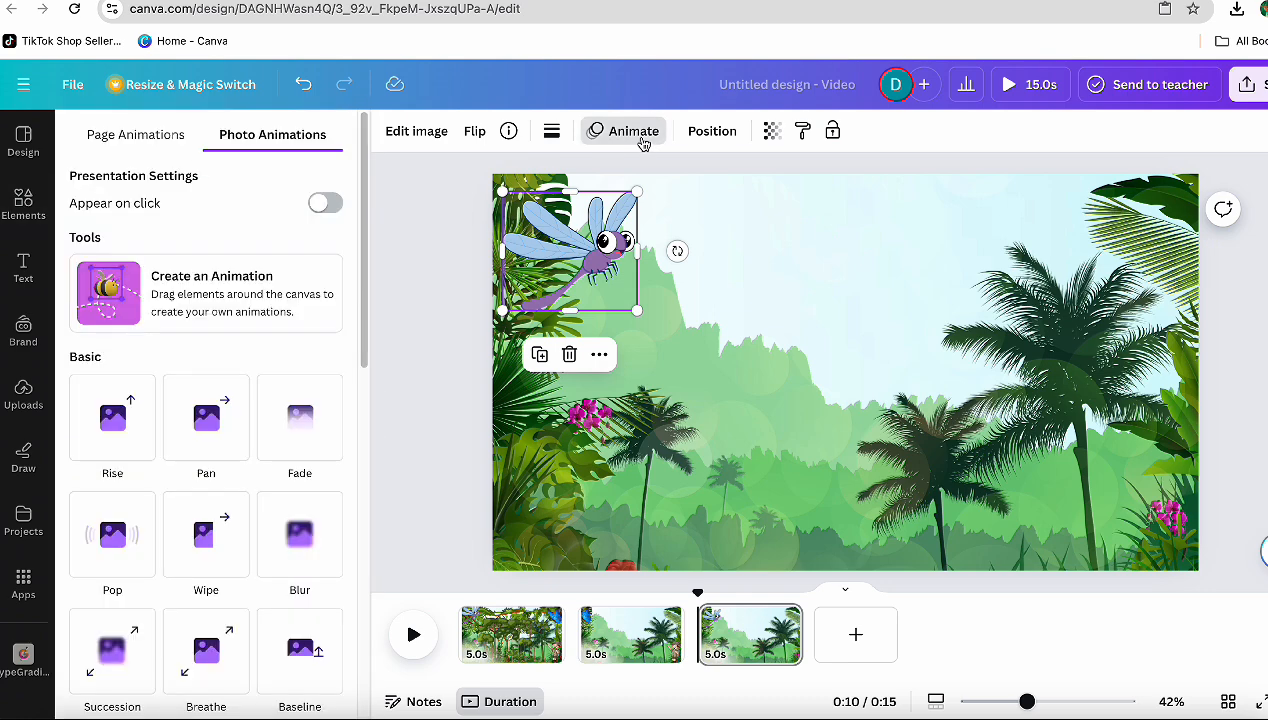
{"action": "left_click", "coordinate": [176, 276]}
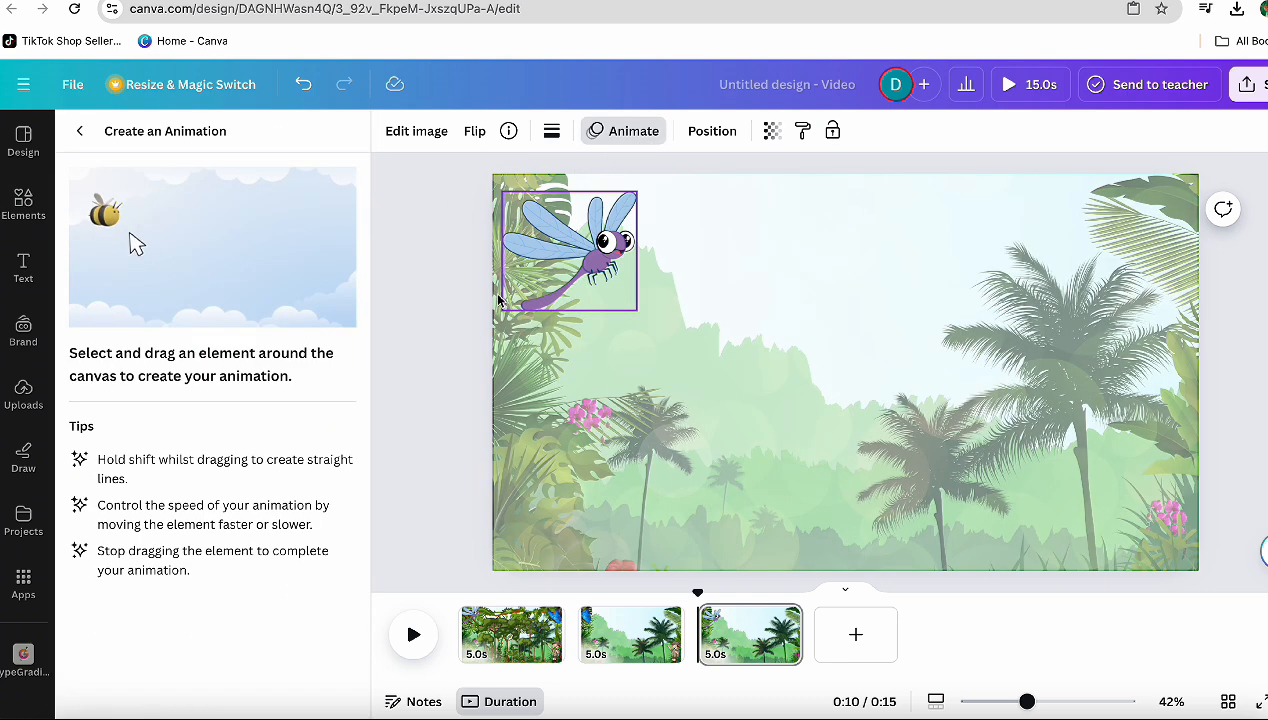
{"action": "mouse_move", "coordinate": [542, 268]}
{"action": "left_mouse_down"}
{"action": "mouse_move", "coordinate": [600, 300]}
{"action": "mouse_move", "coordinate": [691, 403]}
{"action": "mouse_move", "coordinate": [886, 364]}
{"action": "mouse_move", "coordinate": [1117, 345]}
{"action": "mouse_move", "coordinate": [836, 404]}
{"action": "mouse_move", "coordinate": [1170, 268]}
{"action": "left_mouse_up"}
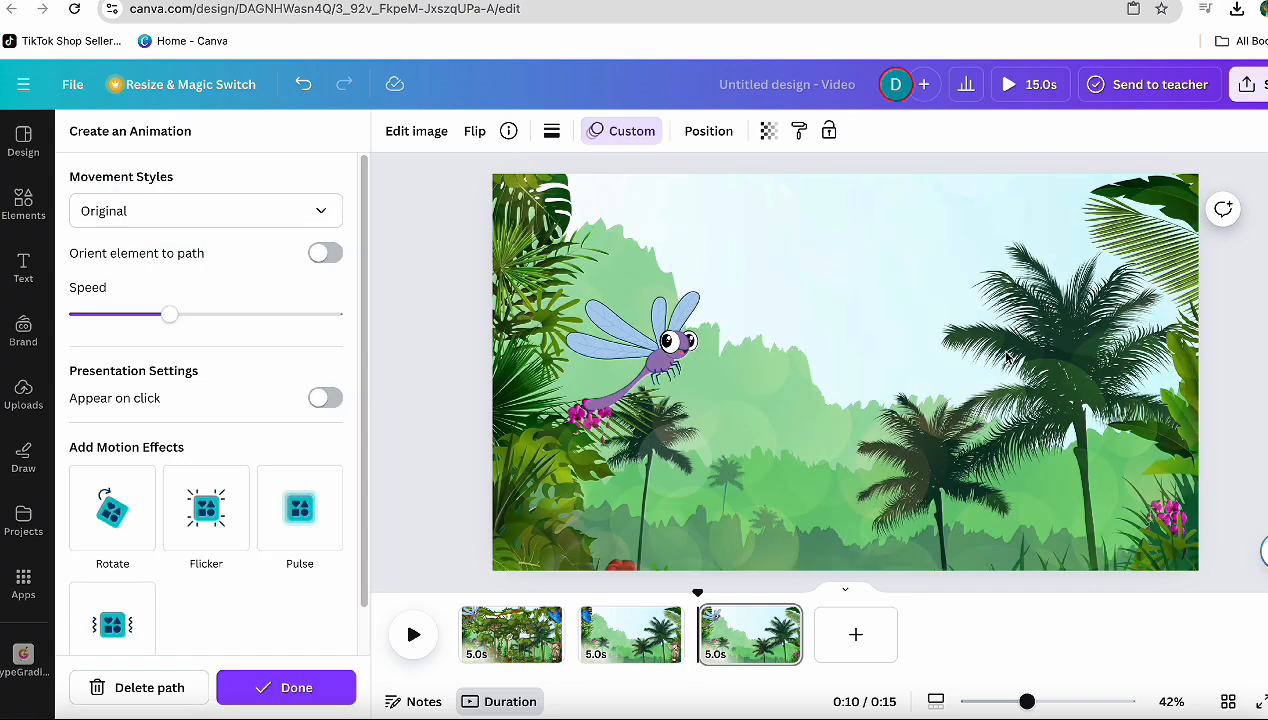
Step: Search the elements for explorer, add the boy explorer graphic and place him in the third page's lower-right corner
{"action": "left_click", "coordinate": [22, 205]}
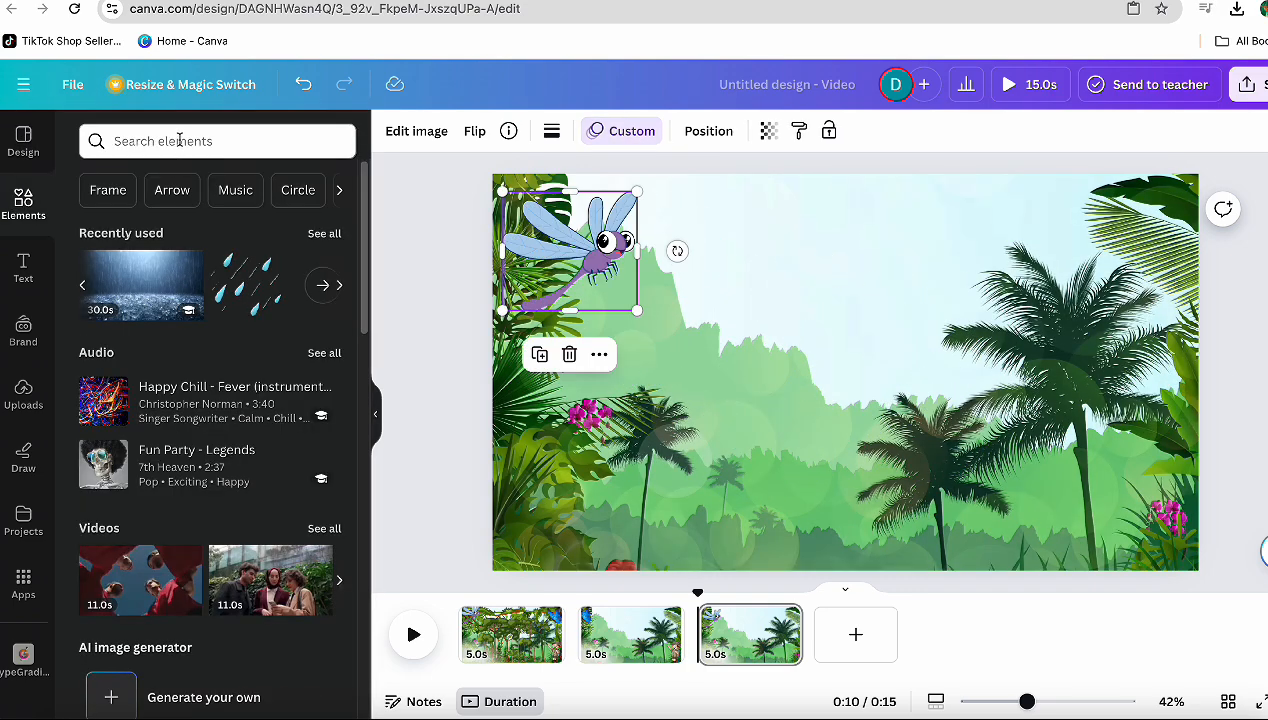
{"action": "left_click", "coordinate": [178, 141]}
{"action": "type", "text": "e"}
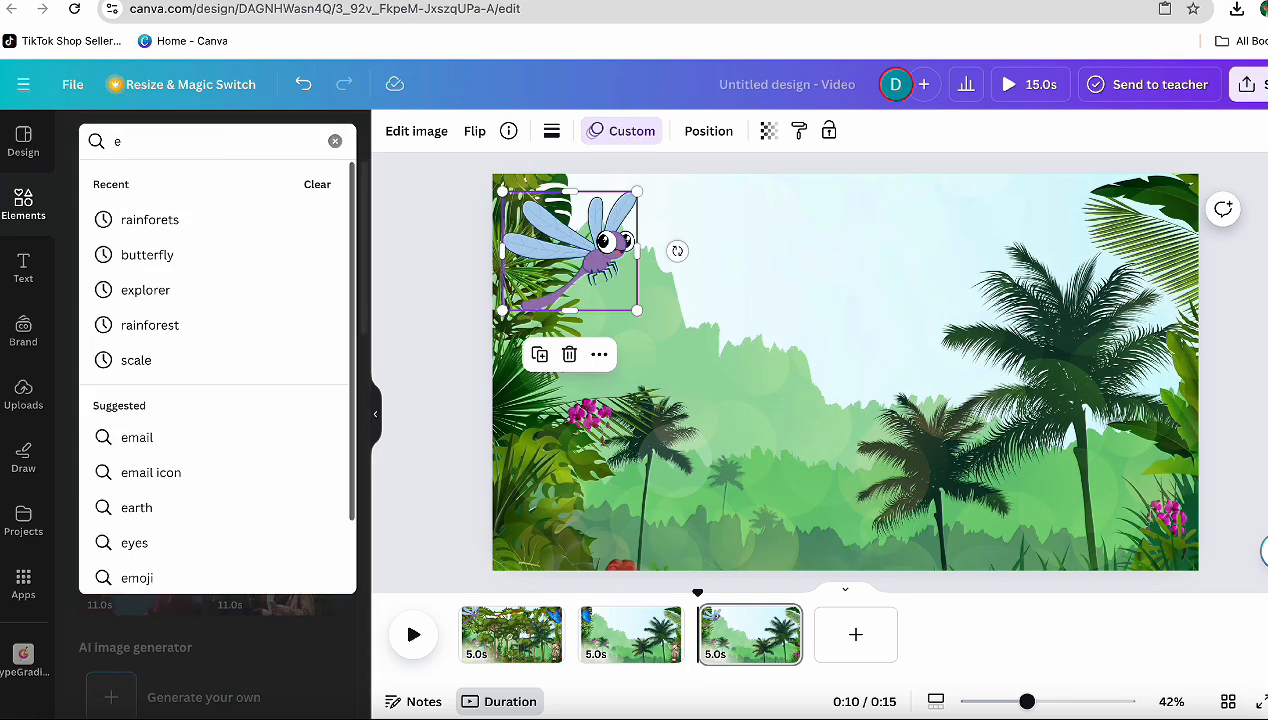
{"action": "left_click", "coordinate": [144, 298]}
{"action": "left_click", "coordinate": [268, 326]}
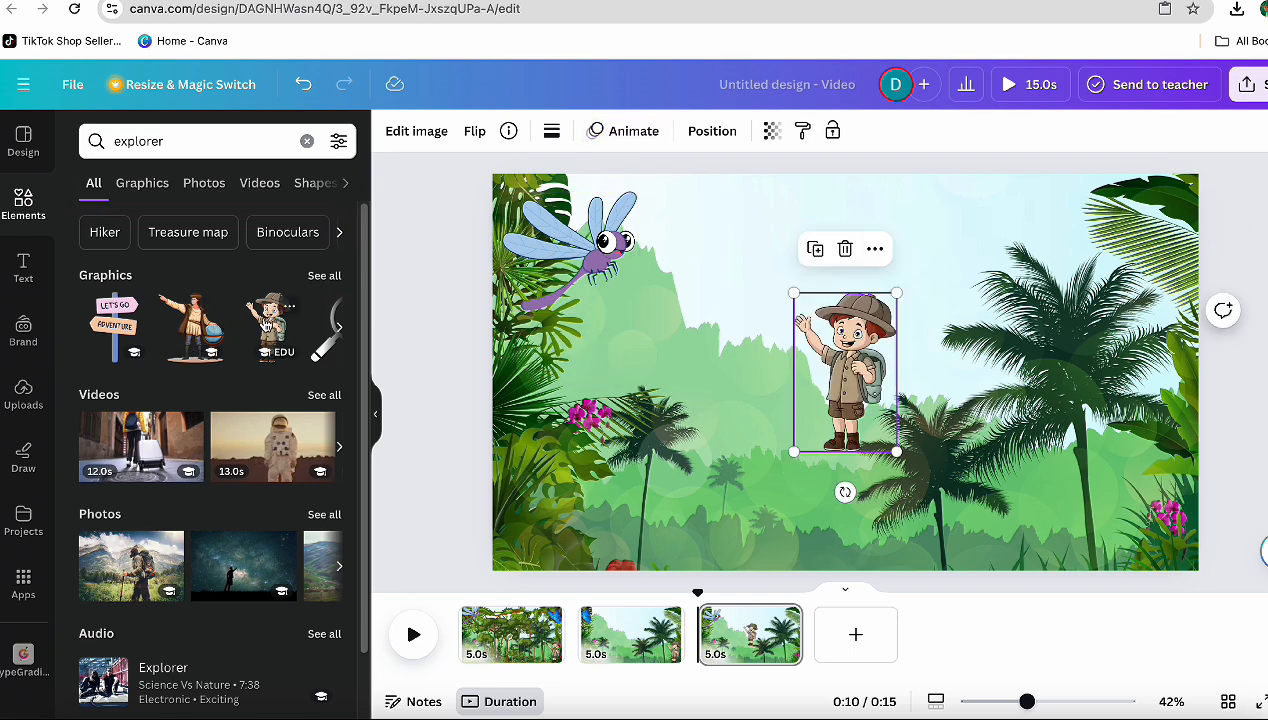
{"action": "left_click_drag", "start_coordinate": [833, 368], "coordinate": [1150, 488]}
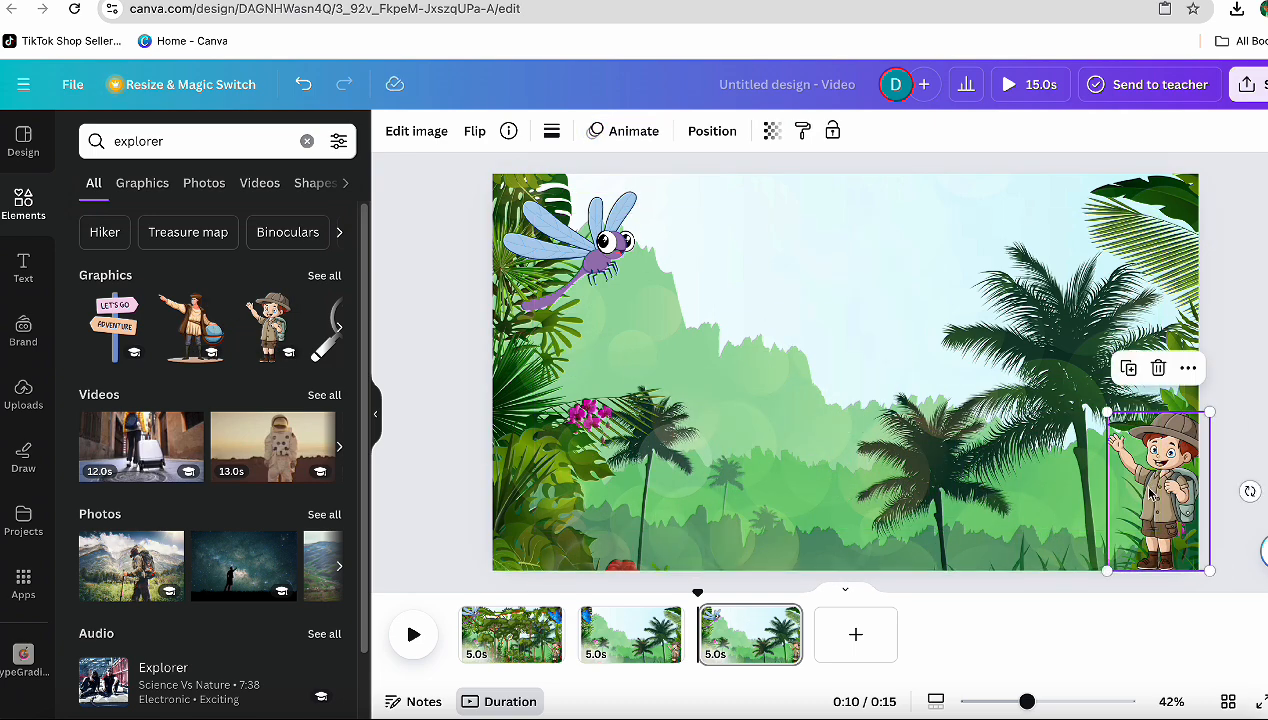
Step: Create a custom animation moving the third page's explorer in hops from the lower-right corner to the left edge
{"action": "left_click", "coordinate": [628, 131]}
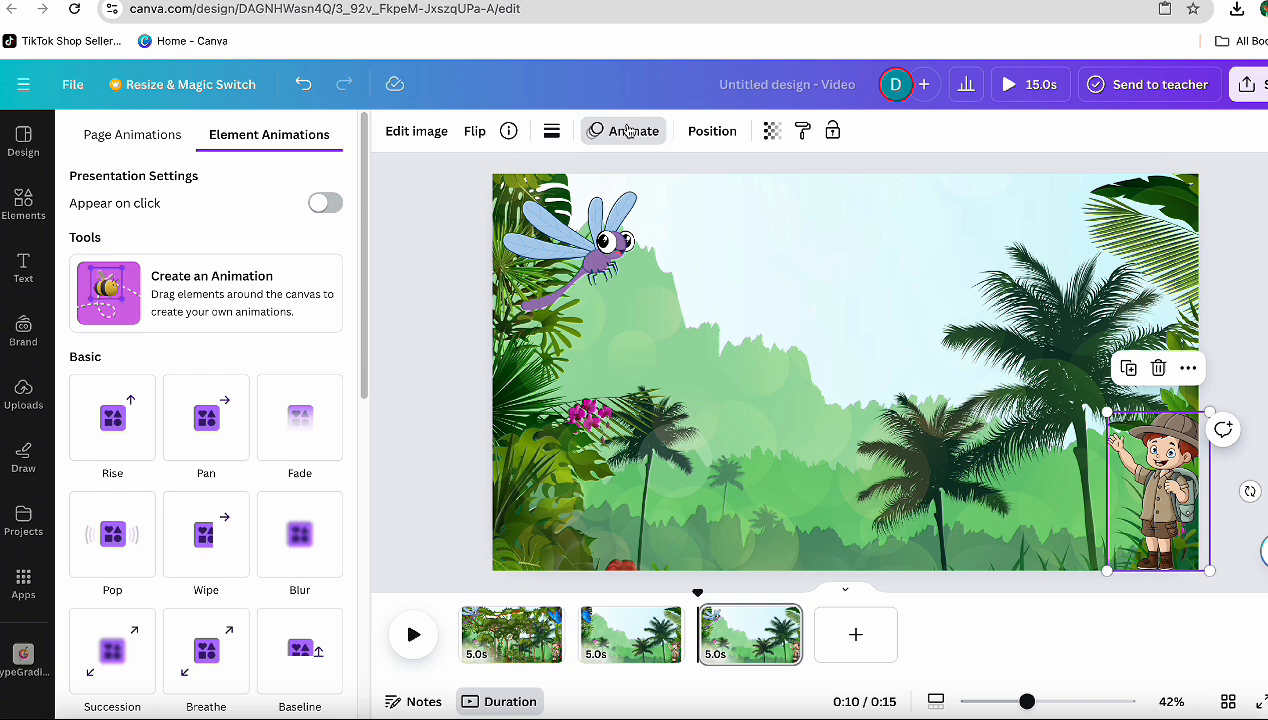
{"action": "left_click", "coordinate": [131, 283]}
{"action": "mouse_move", "coordinate": [1121, 518]}
{"action": "left_mouse_down"}
{"action": "mouse_move", "coordinate": [1001, 536]}
{"action": "mouse_move", "coordinate": [875, 489]}
{"action": "mouse_move", "coordinate": [664, 514]}
{"action": "mouse_move", "coordinate": [499, 468]}
{"action": "mouse_move", "coordinate": [405, 490]}
{"action": "left_mouse_up"}
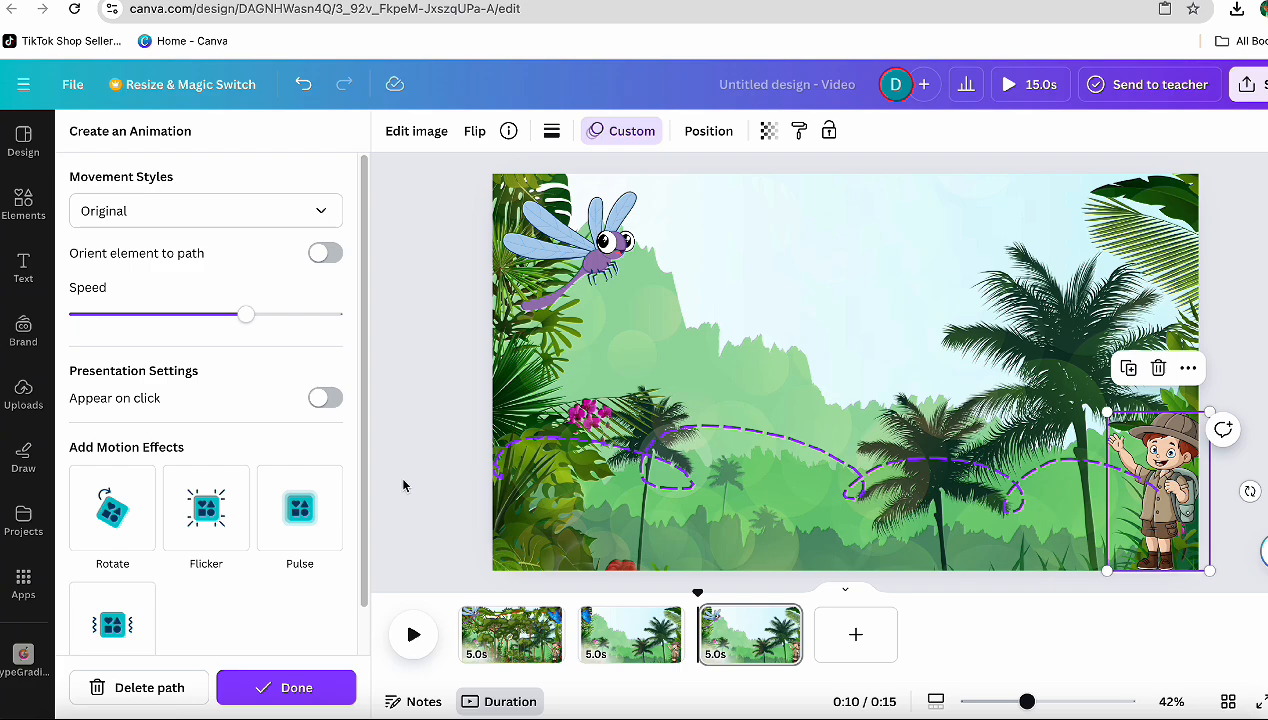
Step: Play the video from the start and trim the third page's duration to 3.3 seconds
{"action": "left_click_drag", "start_coordinate": [699, 593], "coordinate": [456, 597]}
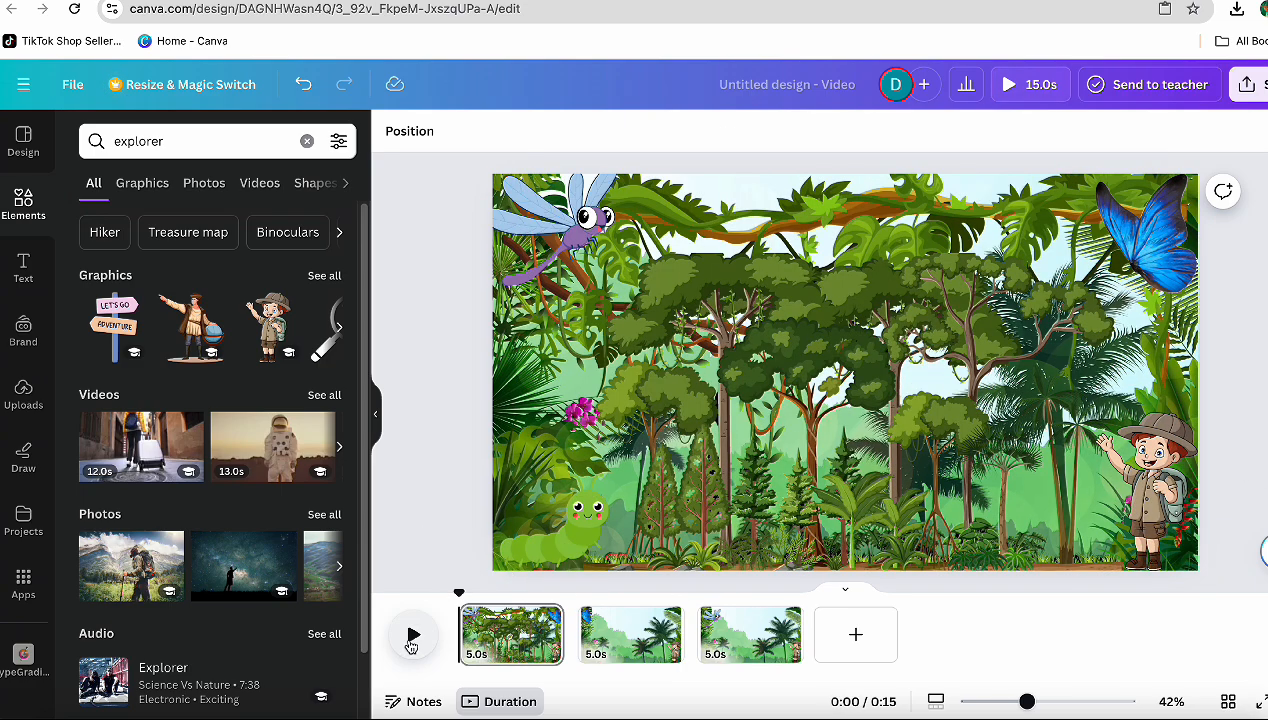
{"action": "left_click", "coordinate": [411, 640]}
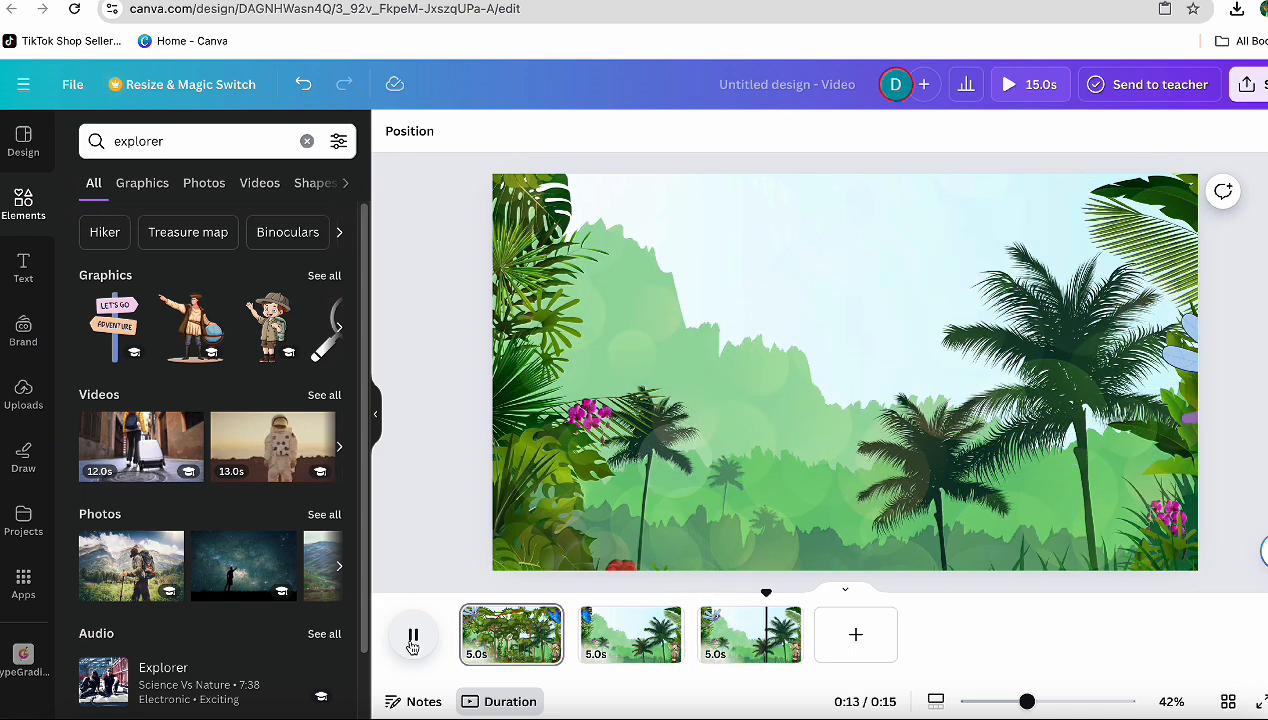
{"action": "left_click", "coordinate": [411, 645]}
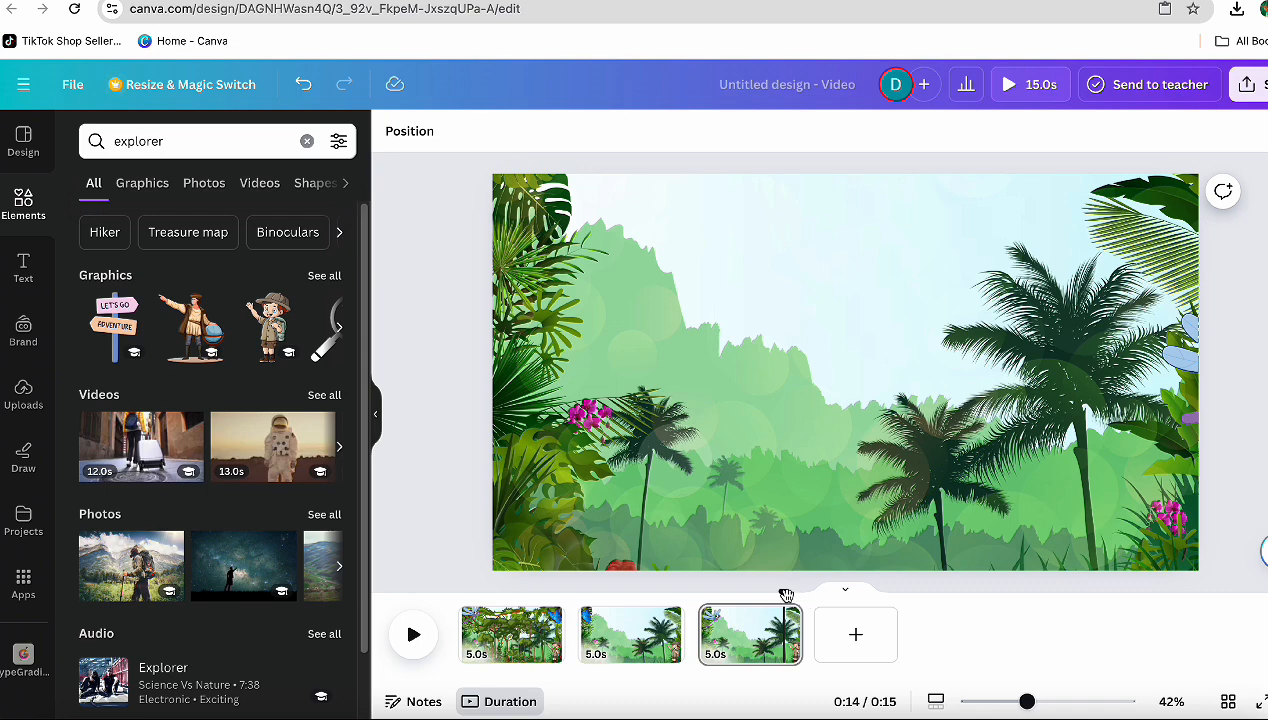
{"action": "left_click_drag", "start_coordinate": [787, 595], "coordinate": [770, 634]}
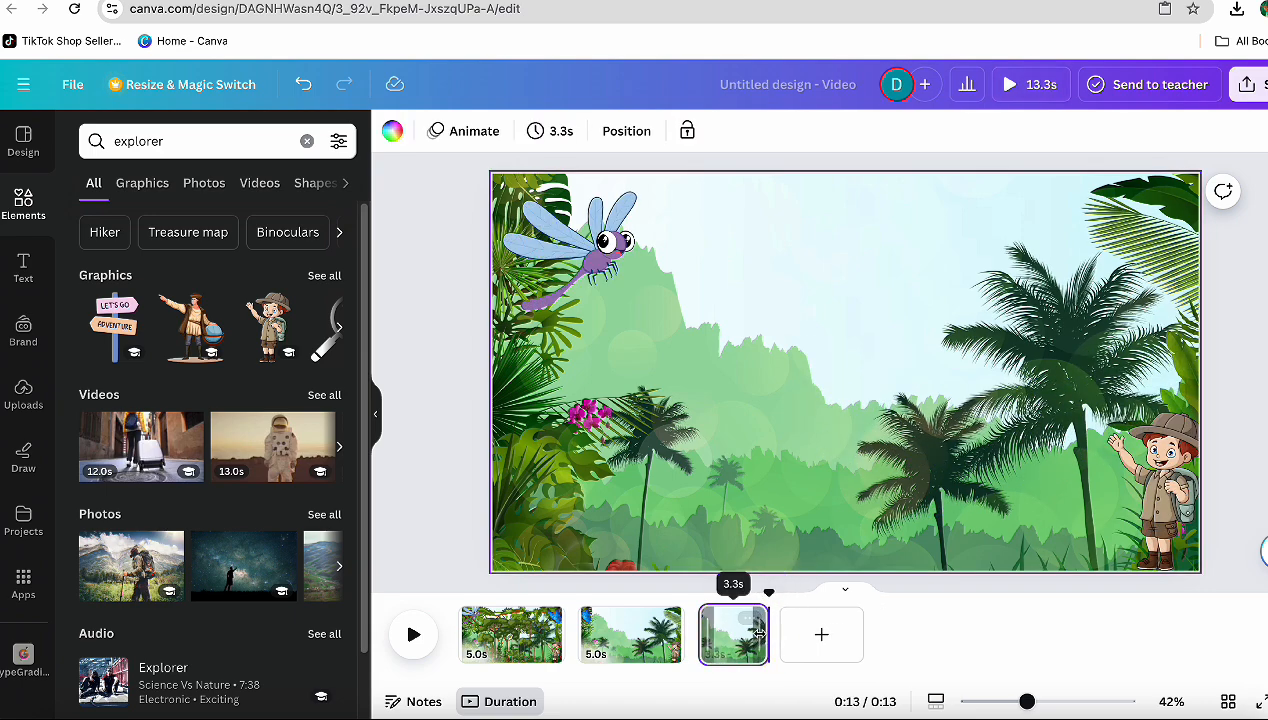
Step: Add a Dissolve transition between the first and second pages and a Circle Wipe between the second and third
{"action": "mouse_move", "coordinate": [579, 638]}
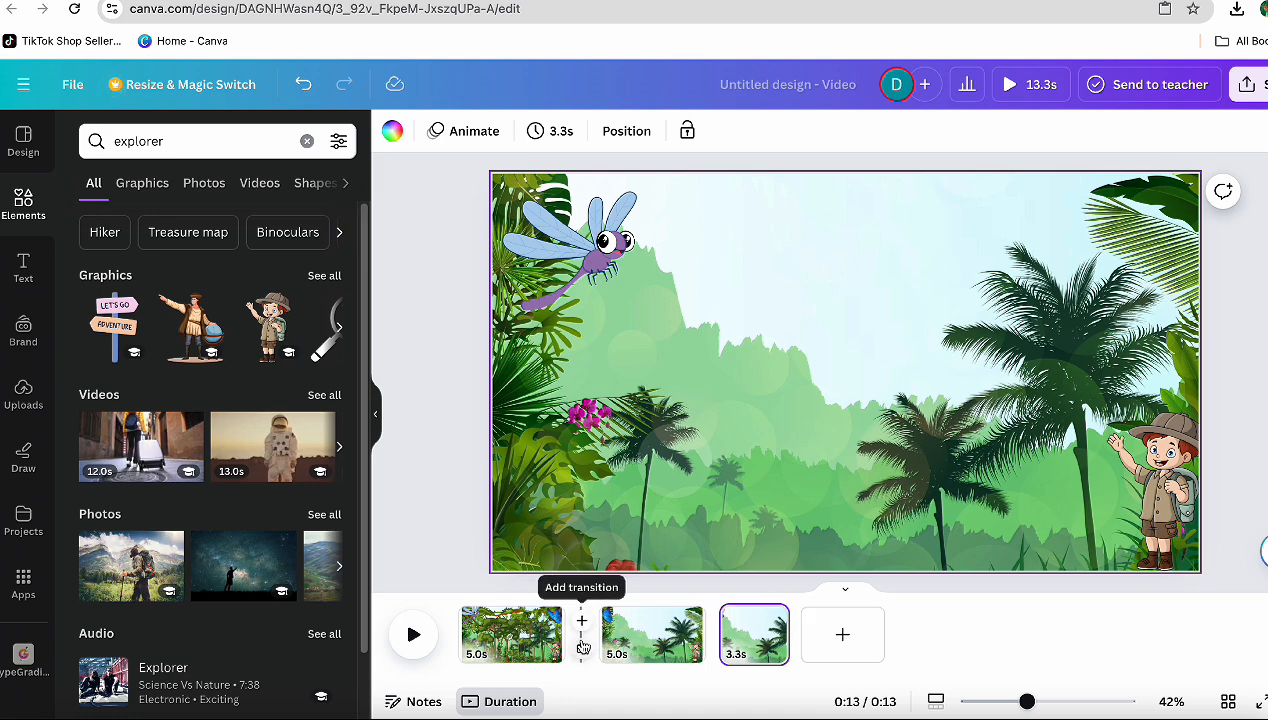
{"action": "left_click", "coordinate": [581, 651]}
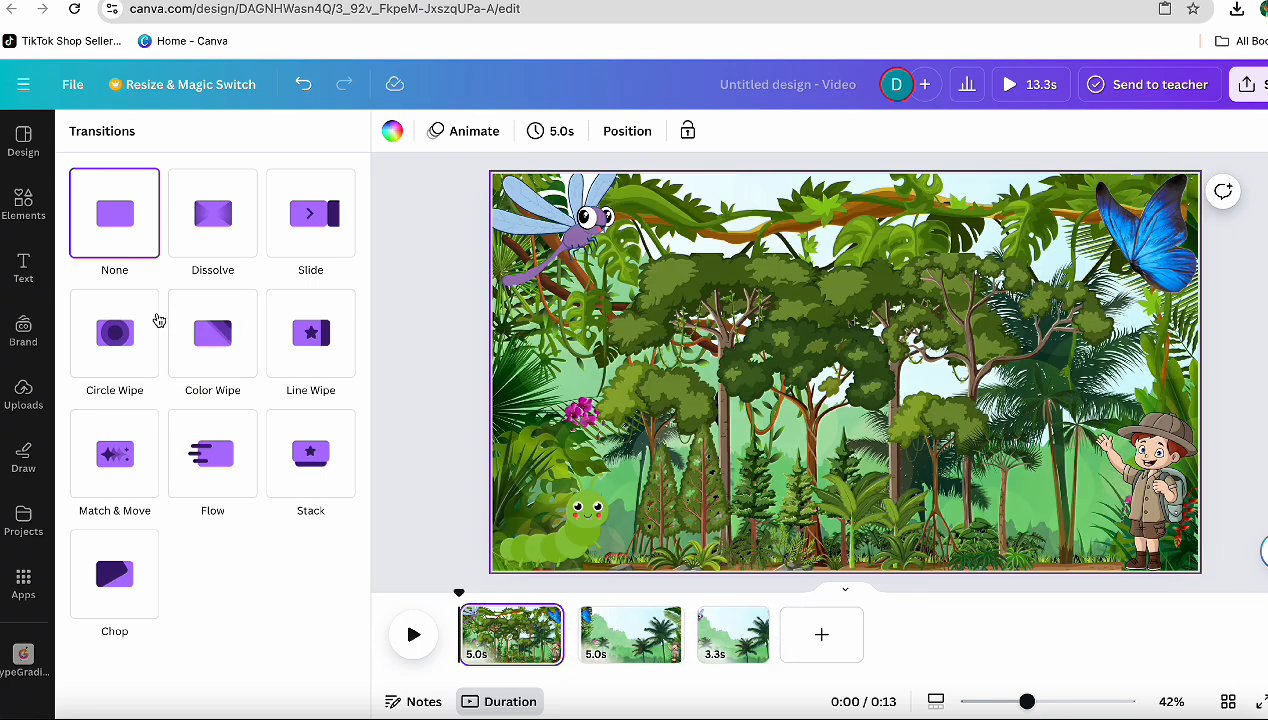
{"action": "left_click", "coordinate": [197, 215]}
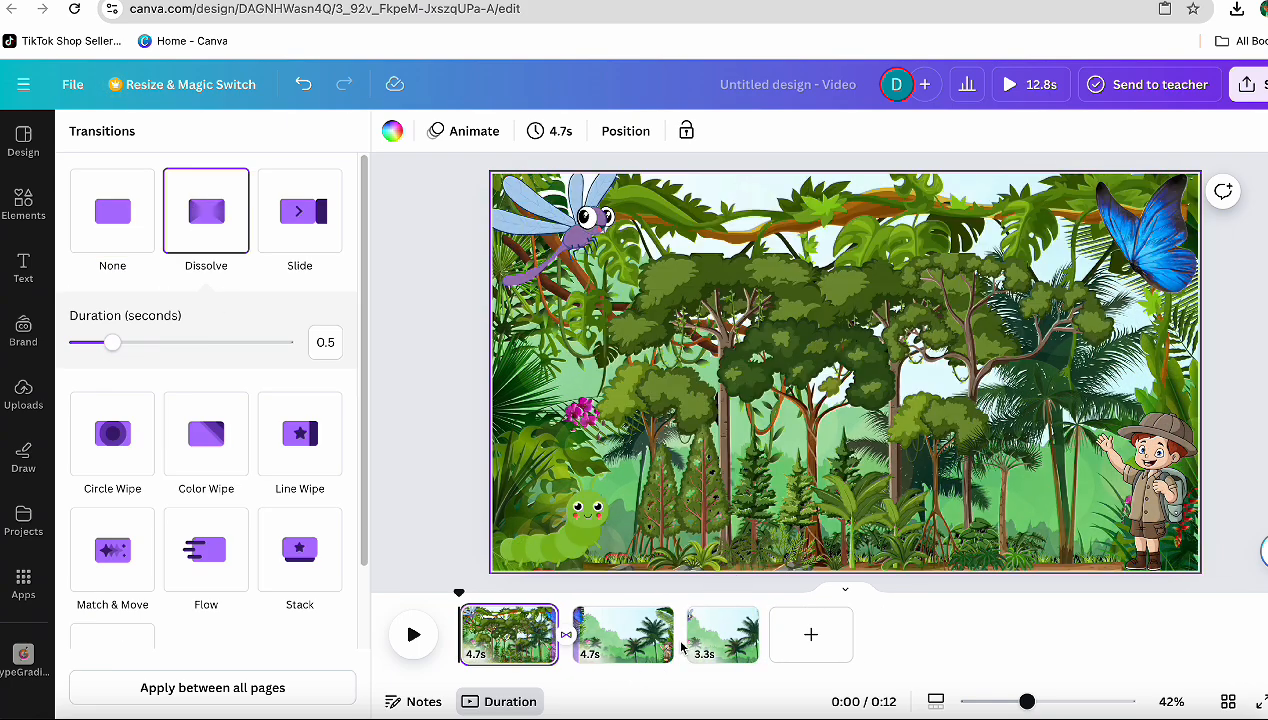
{"action": "left_click", "coordinate": [684, 648]}
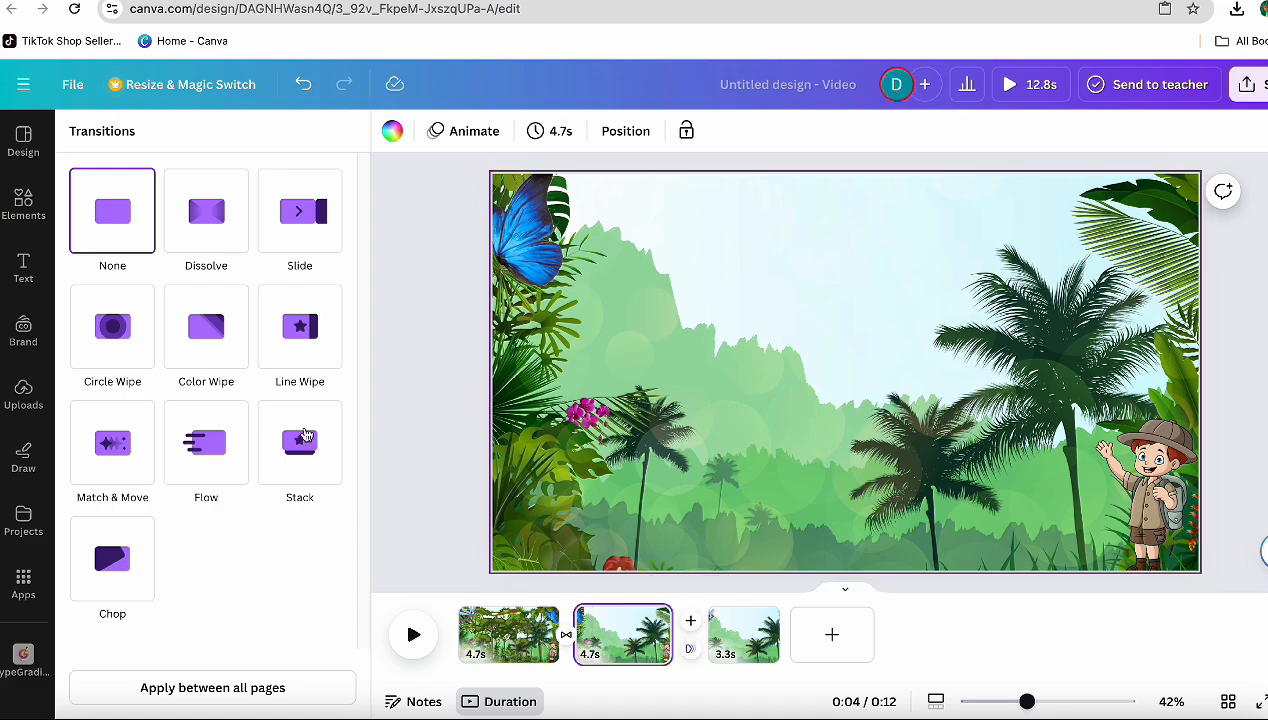
{"action": "left_click", "coordinate": [102, 345]}
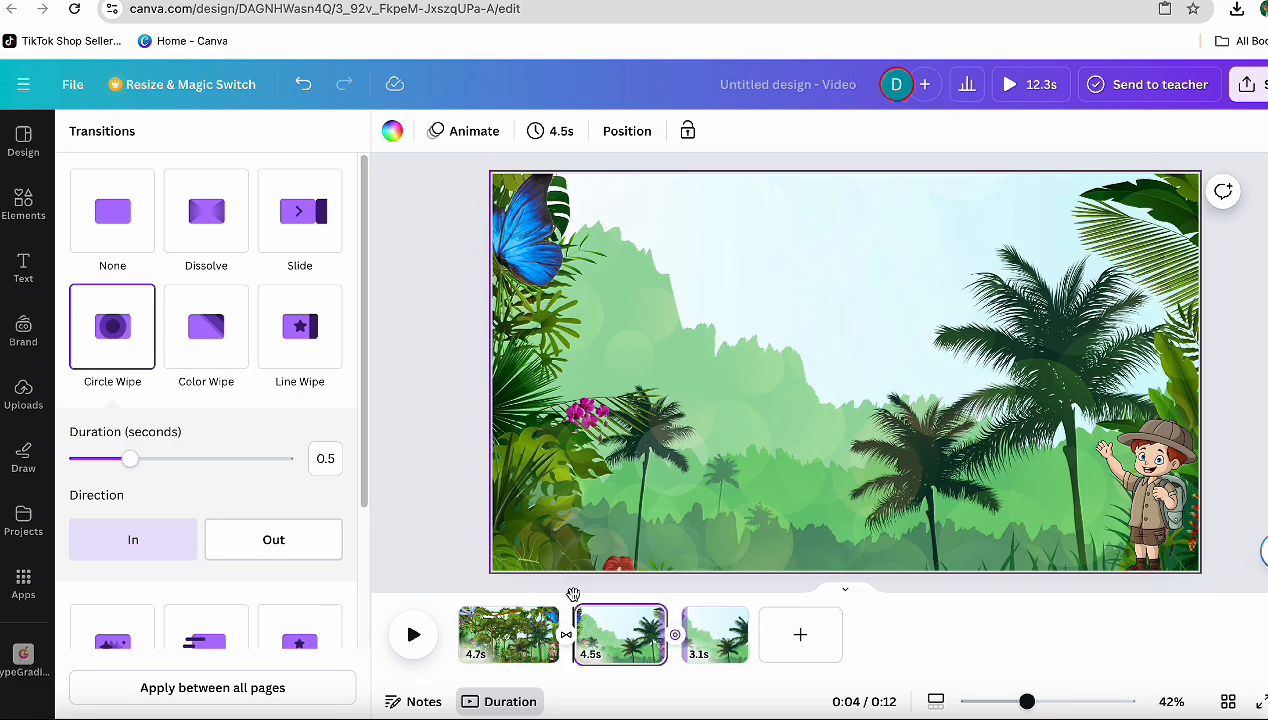
Step: Play the video from the first page to check the animations and page transitions
{"action": "left_click", "coordinate": [505, 625]}
{"action": "left_click", "coordinate": [413, 634]}
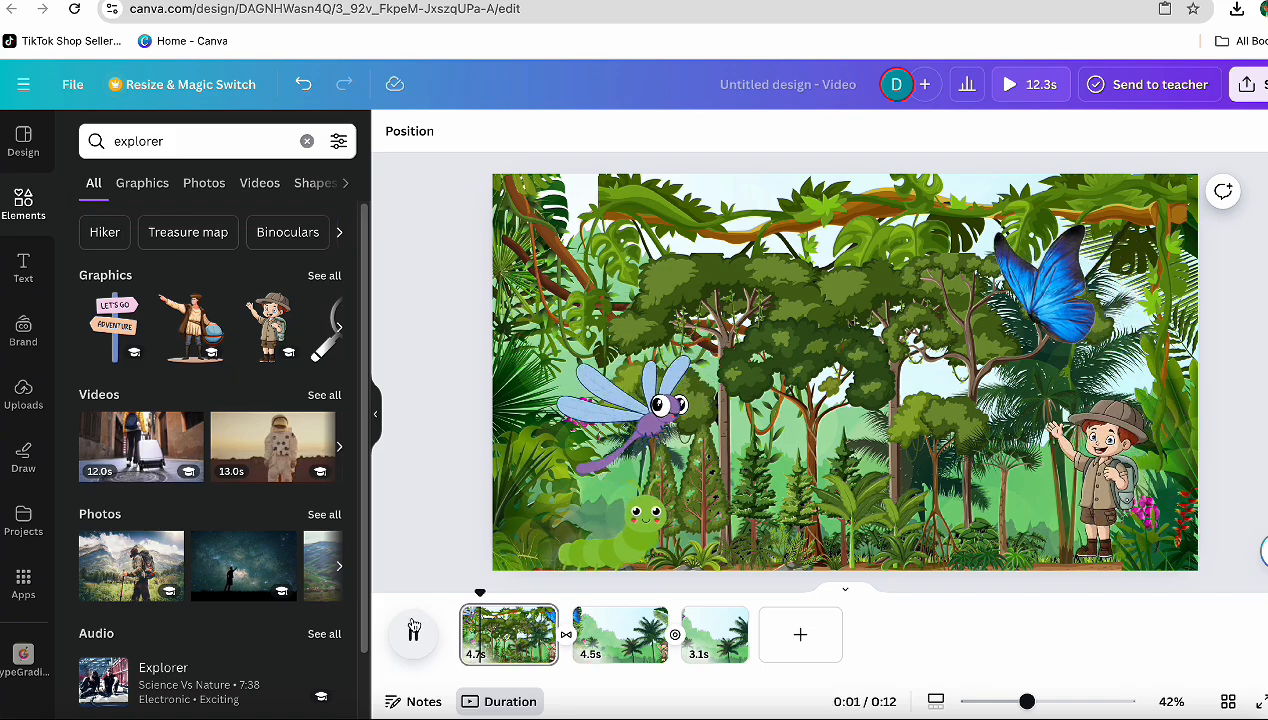